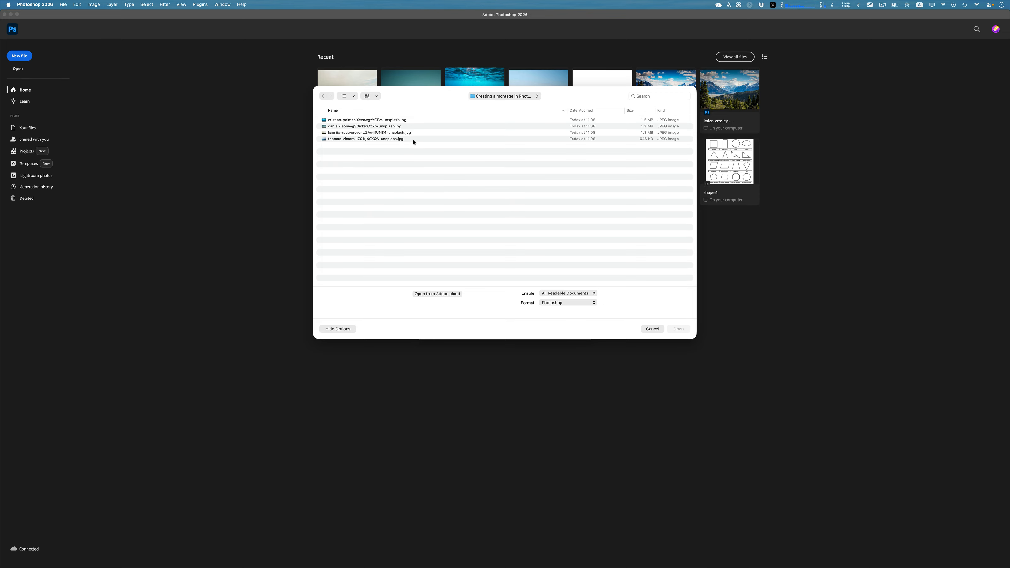
Load all four JPEG photos from the montage folder into a single document as a stack of layers.
left_click_drag(410, 140, 391, 121)
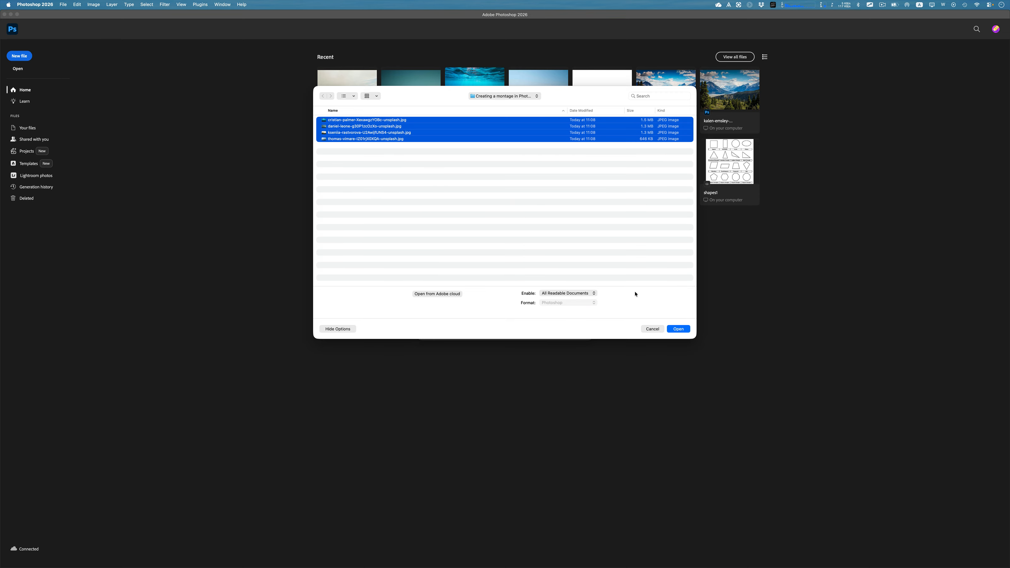
left_click(679, 329)
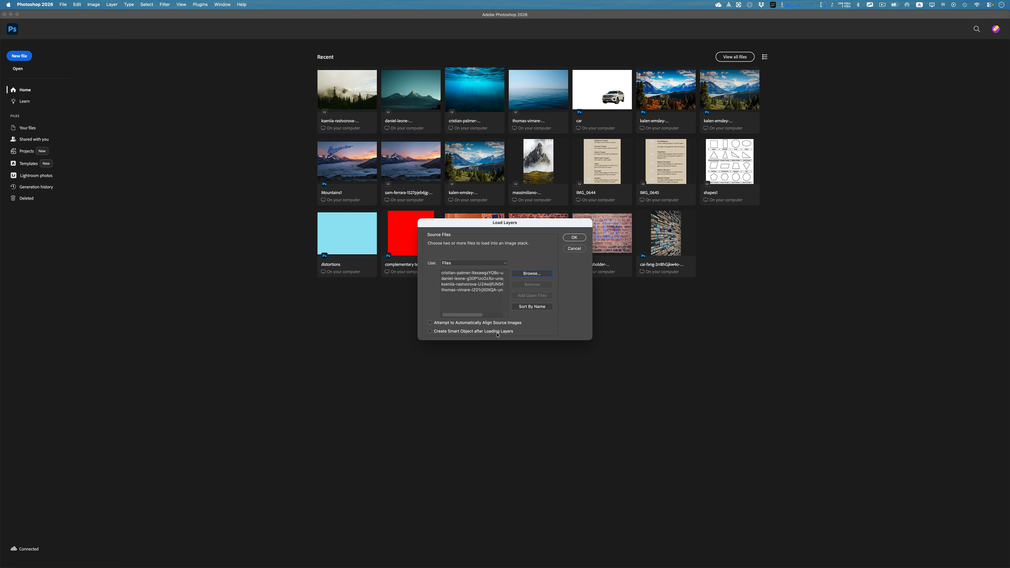
left_click(566, 237)
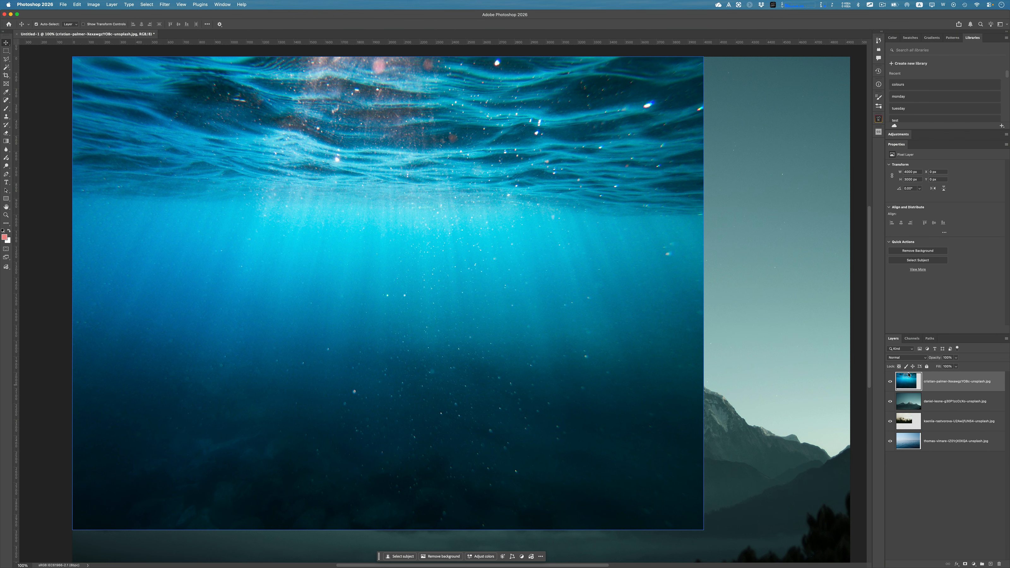
Hide the top three layers one by one to examine each photo's size, and show them all again.
left_click(890, 383)
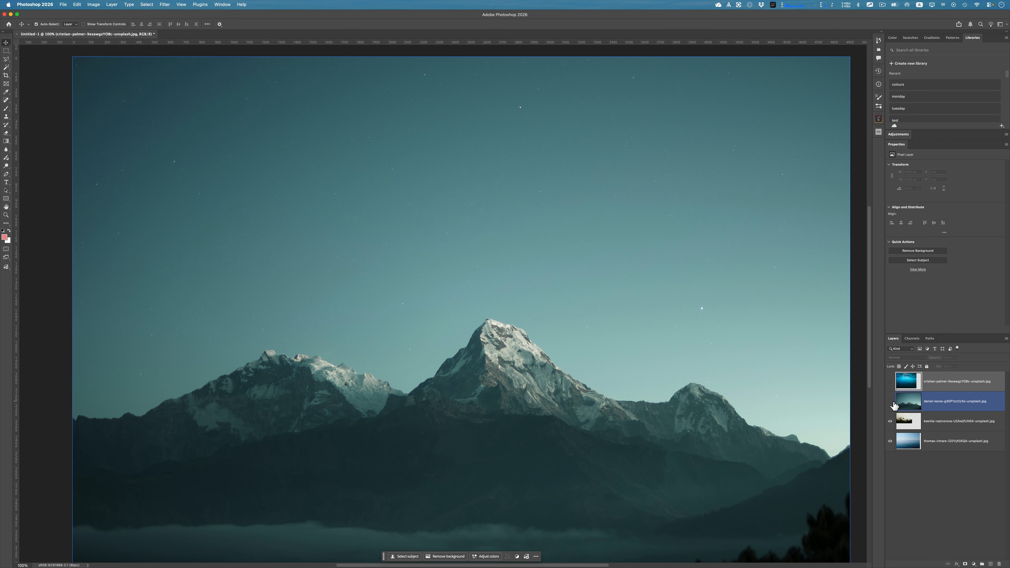
left_click(891, 402)
left_click(891, 422)
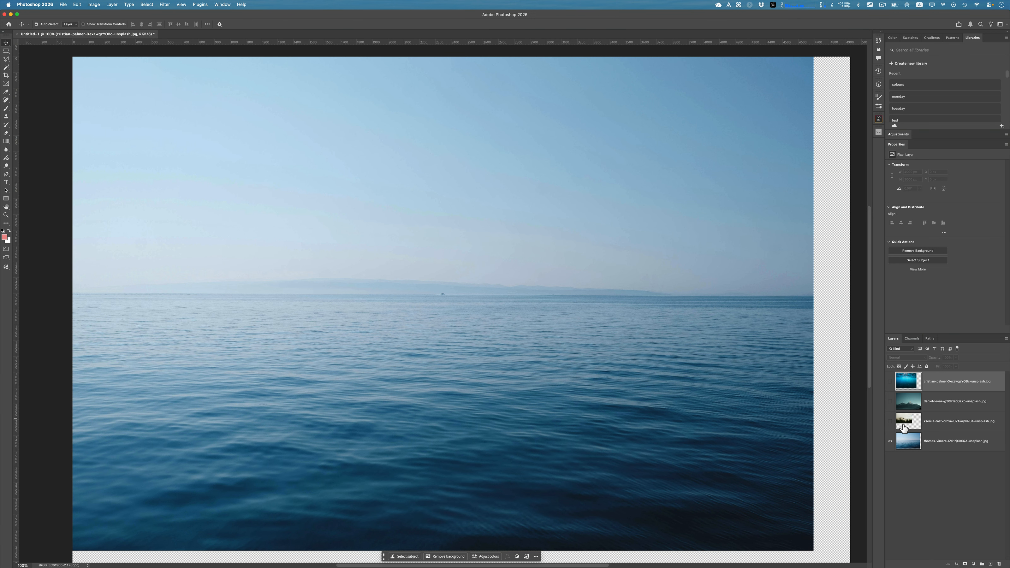
left_click(770, 406)
scroll(770, 406, "down", 3)
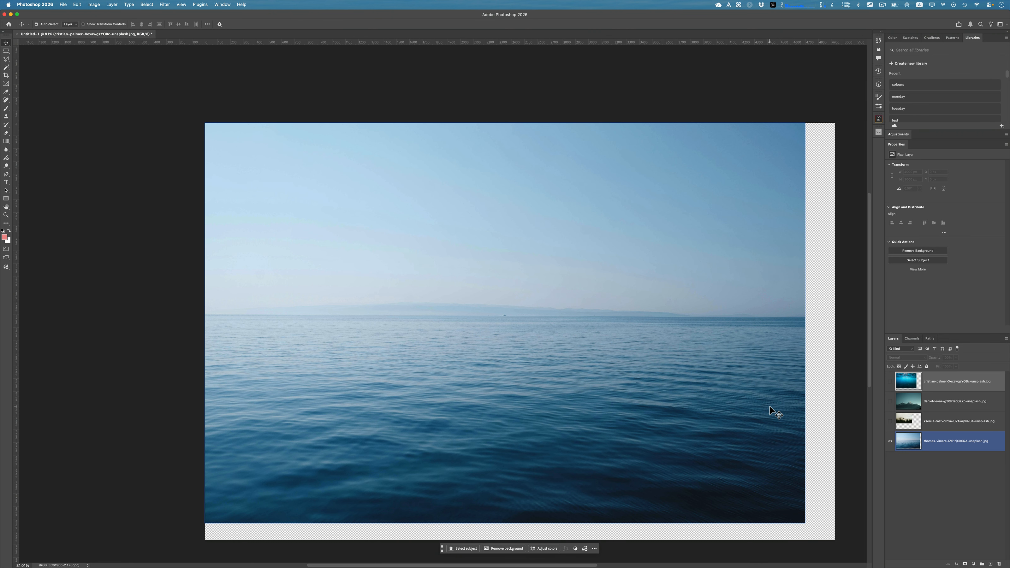
left_click(891, 421)
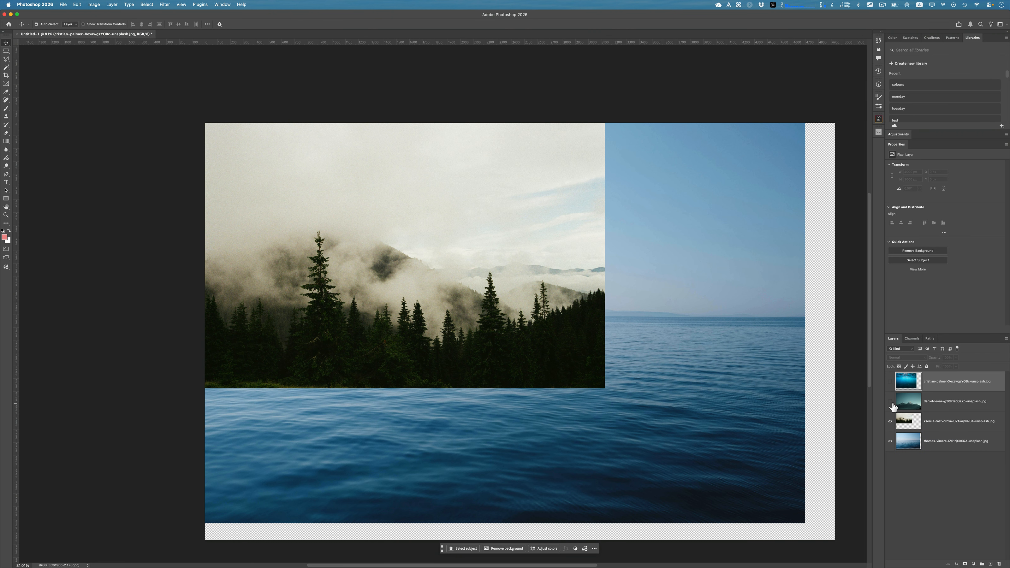
left_click(890, 402)
left_click(891, 382)
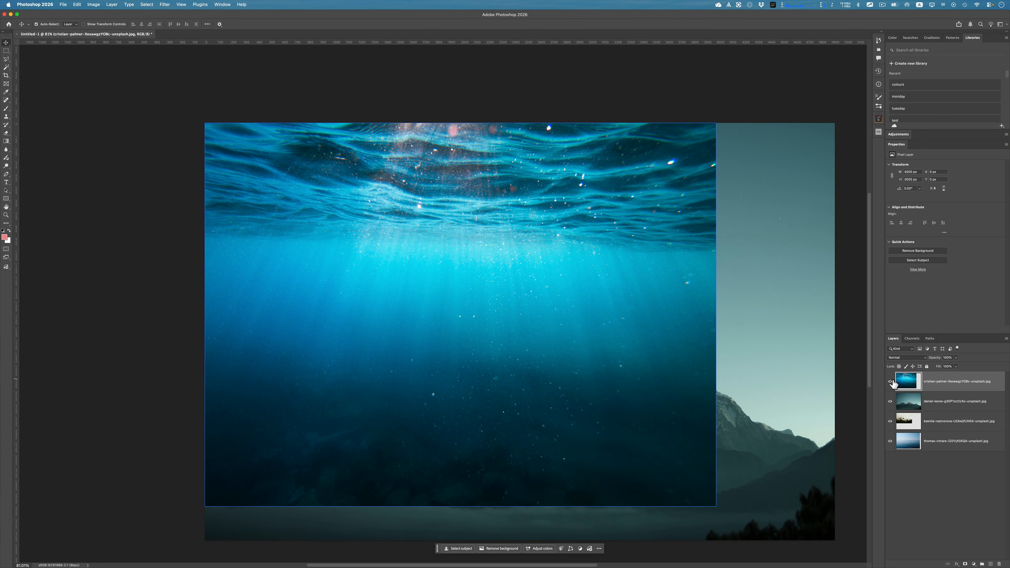
Hide the three lower layers and stretch the underwater photo with Free Transform to fill the whole canvas.
left_click(891, 402)
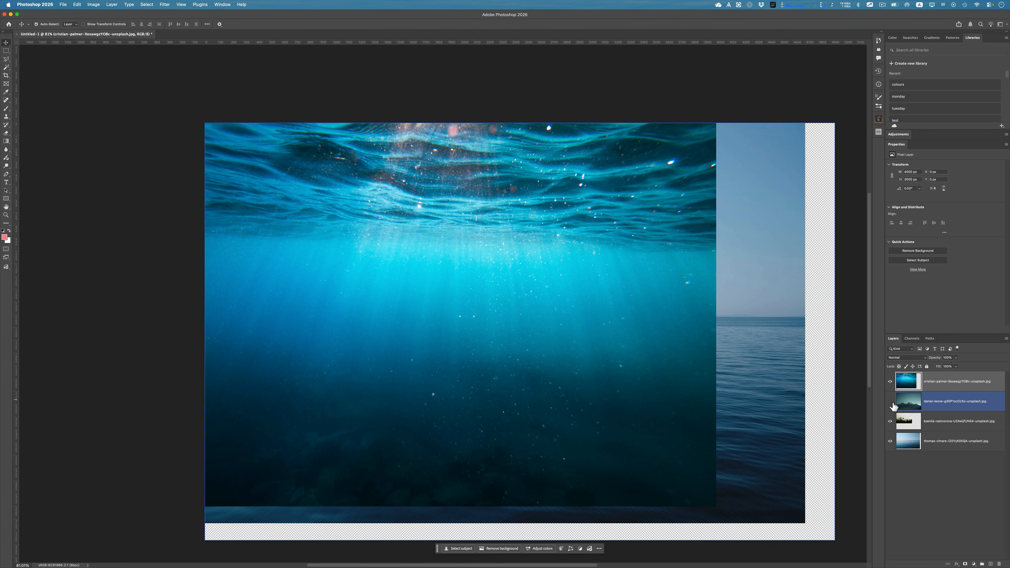
left_click(890, 422)
left_click(890, 442)
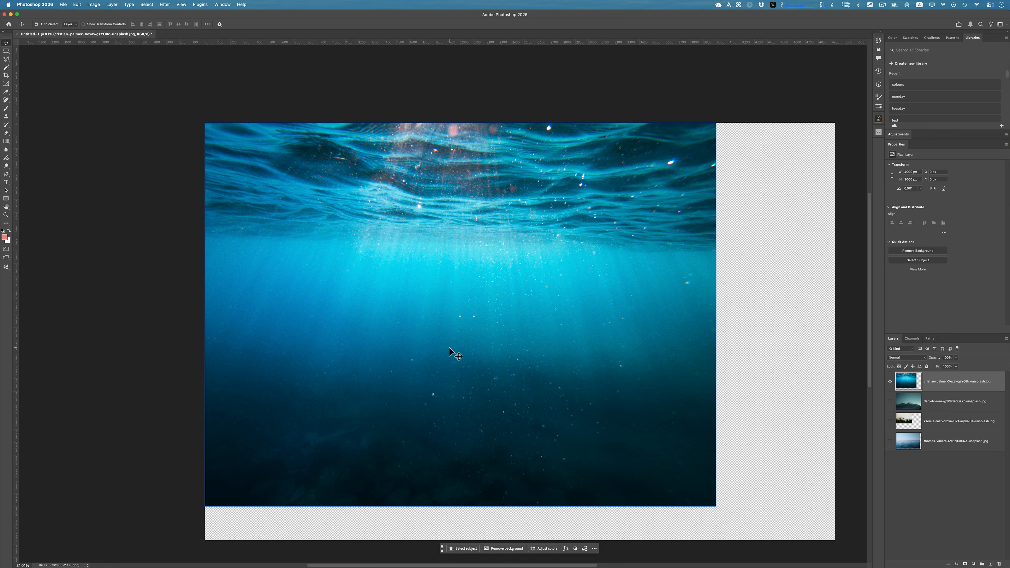
key("super+t")
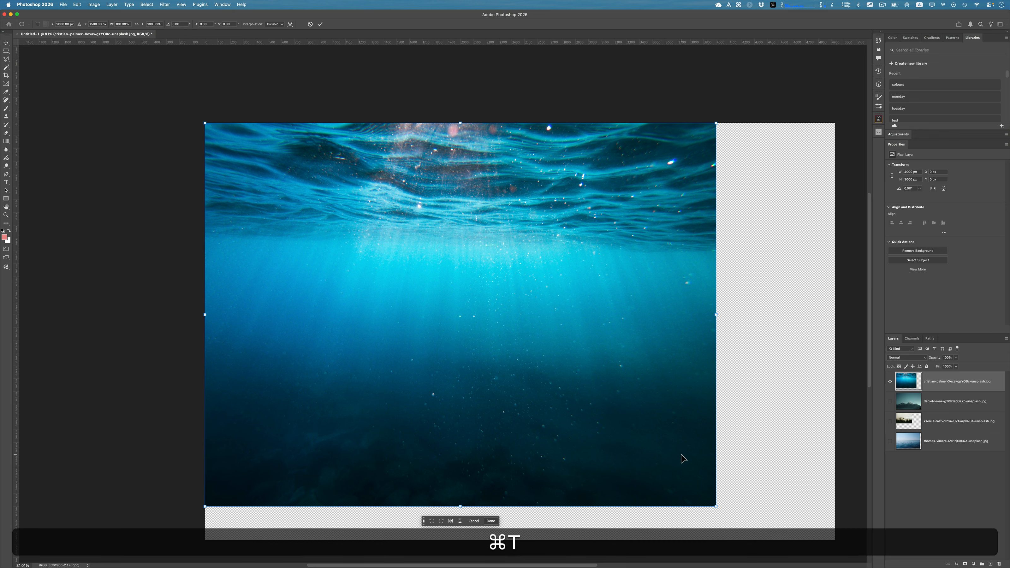
left_click_drag(717, 507, 838, 544)
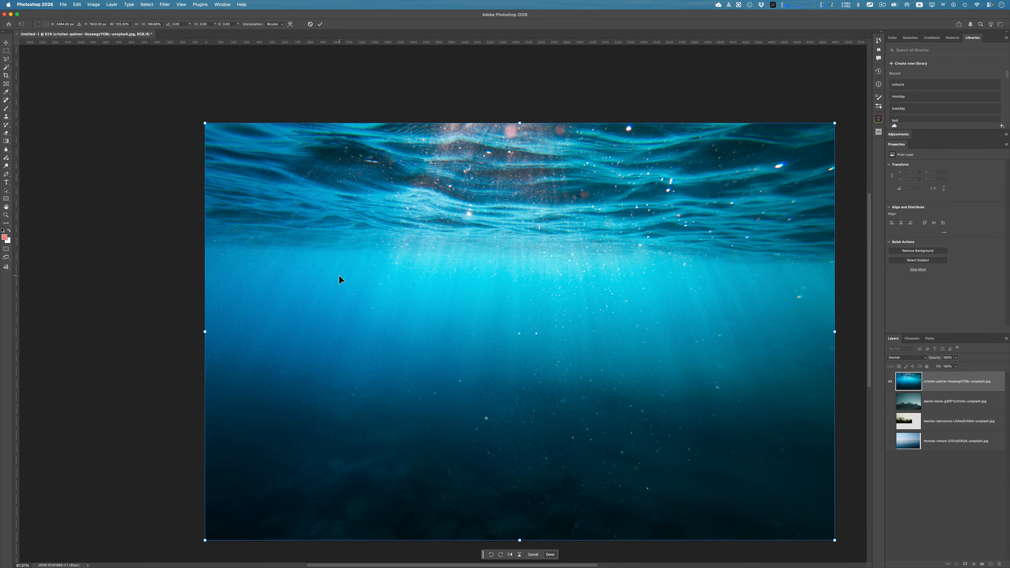
key("Return")
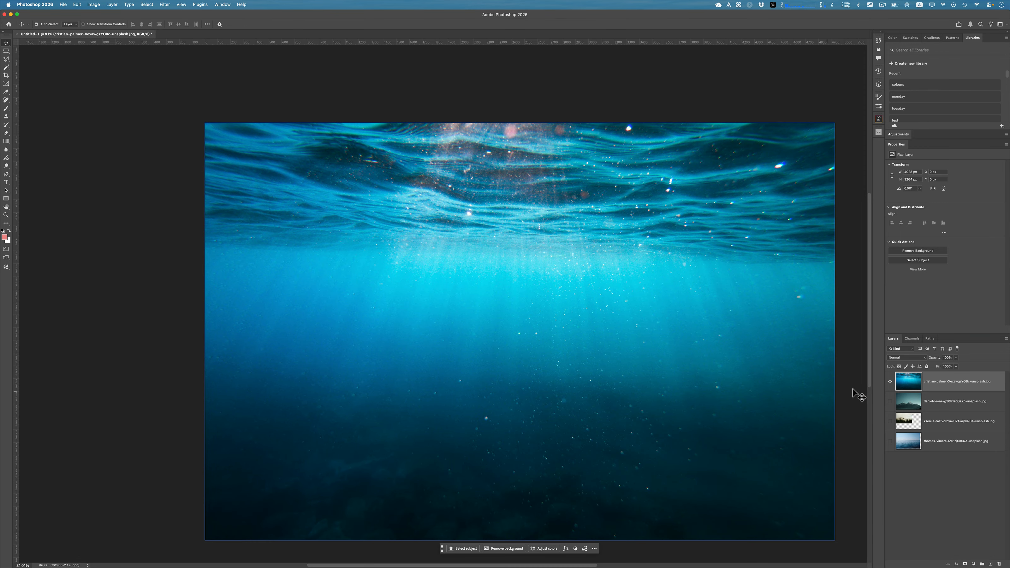
Hide the underwater layer, check the mountain layer's coverage, and leave only the misty forest layer visible.
left_click(891, 382)
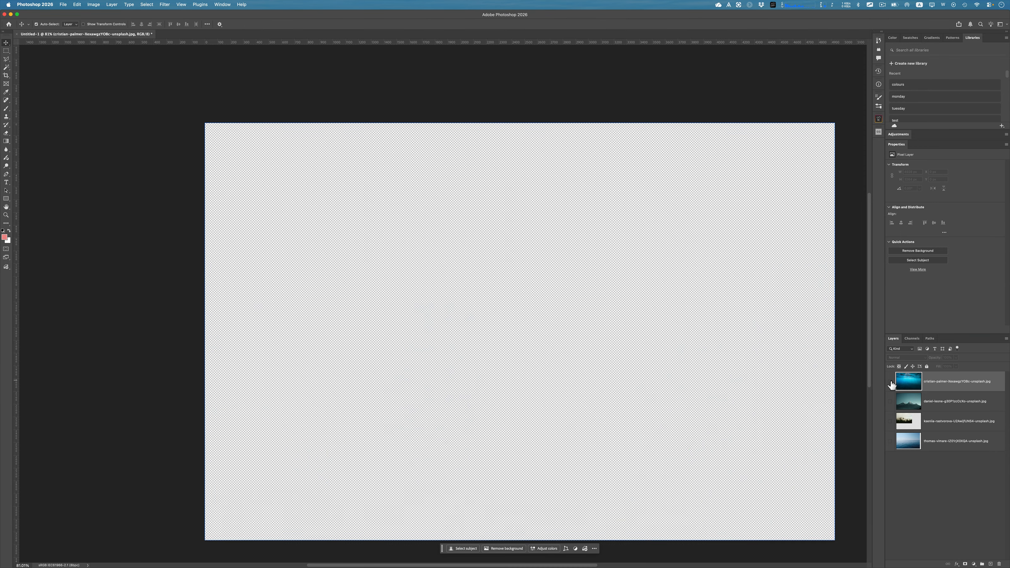
left_click(891, 402)
left_click(891, 402)
left_click(890, 421)
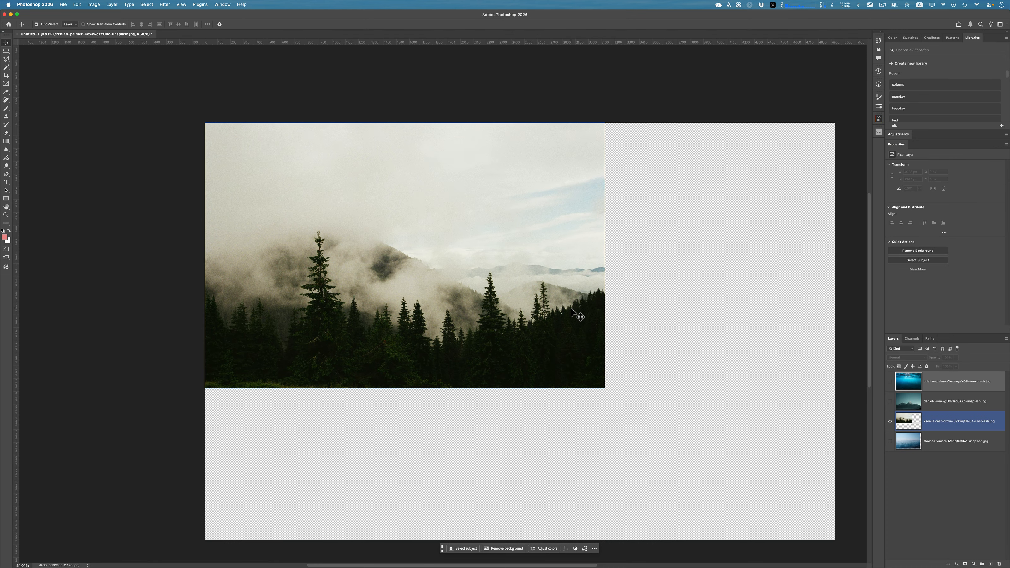
Select the misty forest layer and stretch it with Free Transform to match the full canvas.
key("super+t")
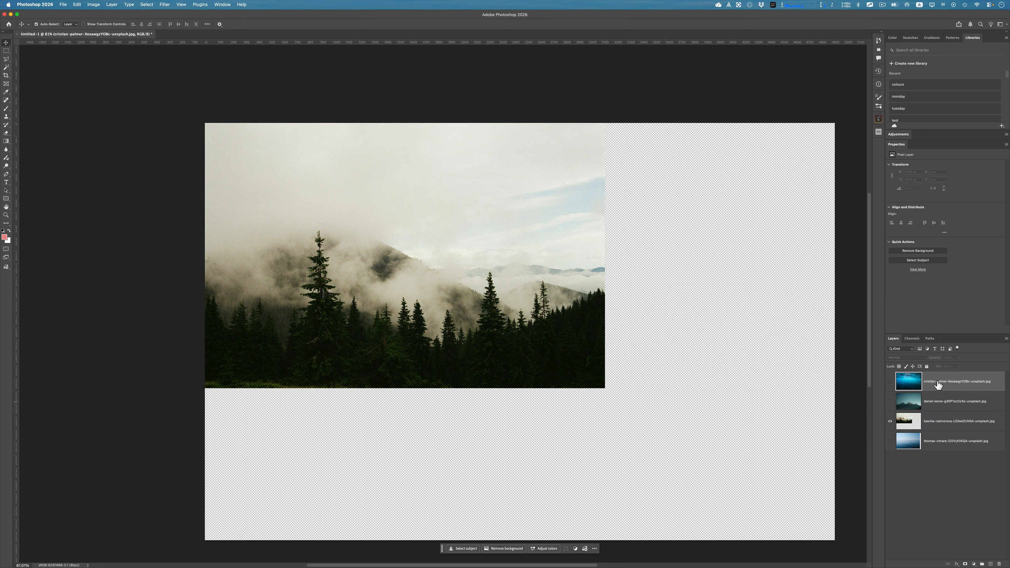
left_click(930, 423)
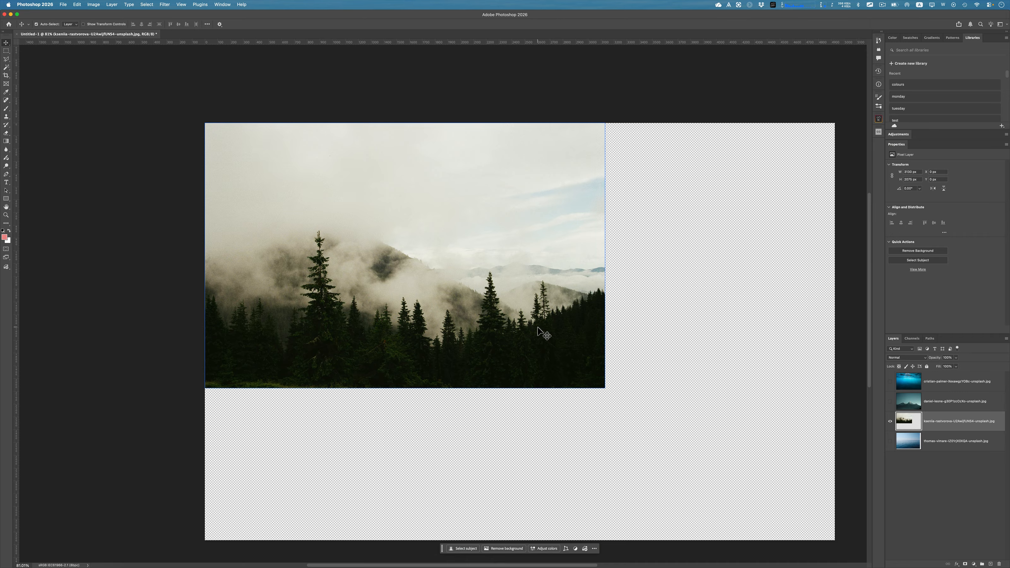
key("super+t")
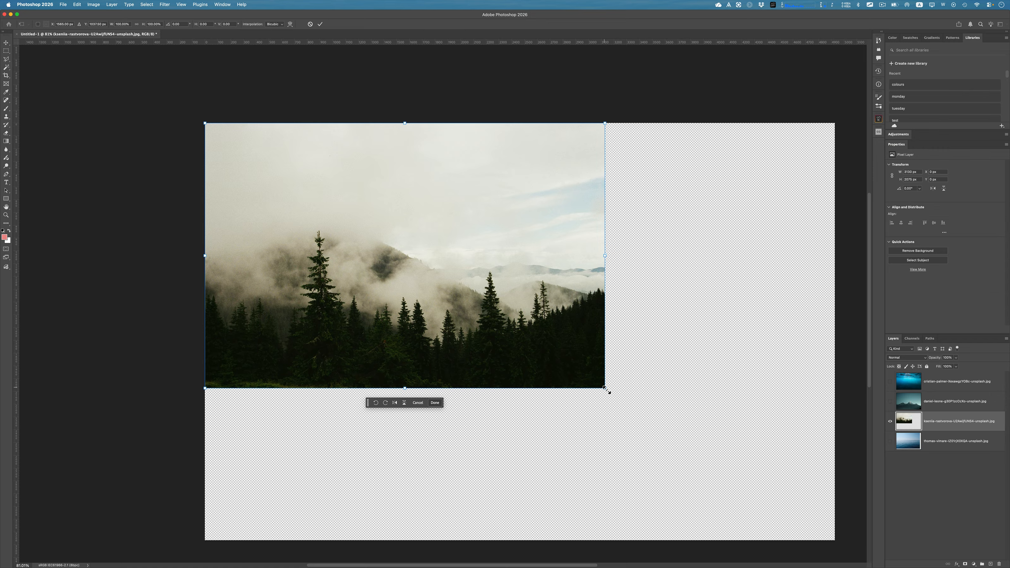
left_click_drag(605, 390, 839, 541)
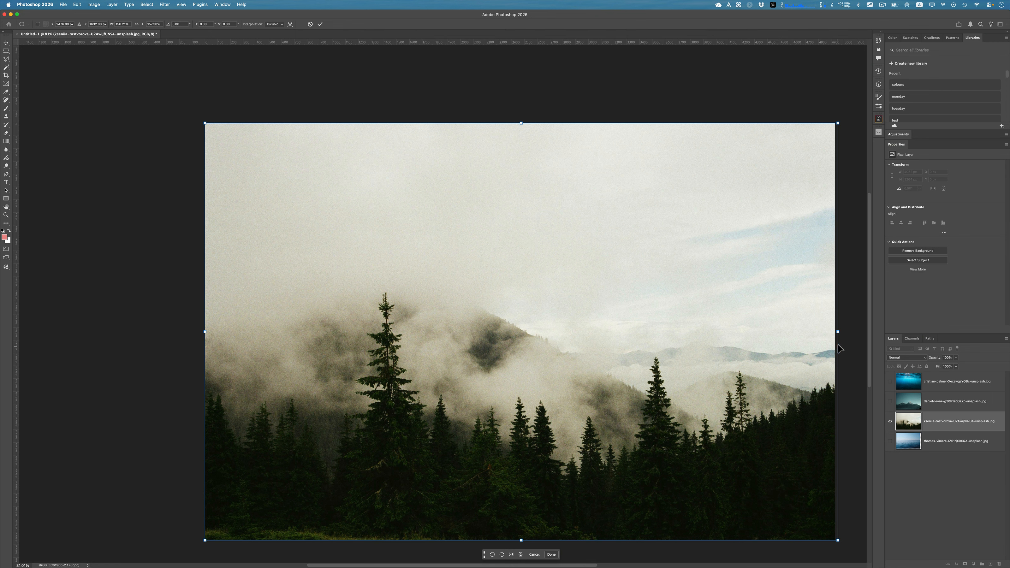
left_click_drag(841, 332, 839, 332)
key("Return")
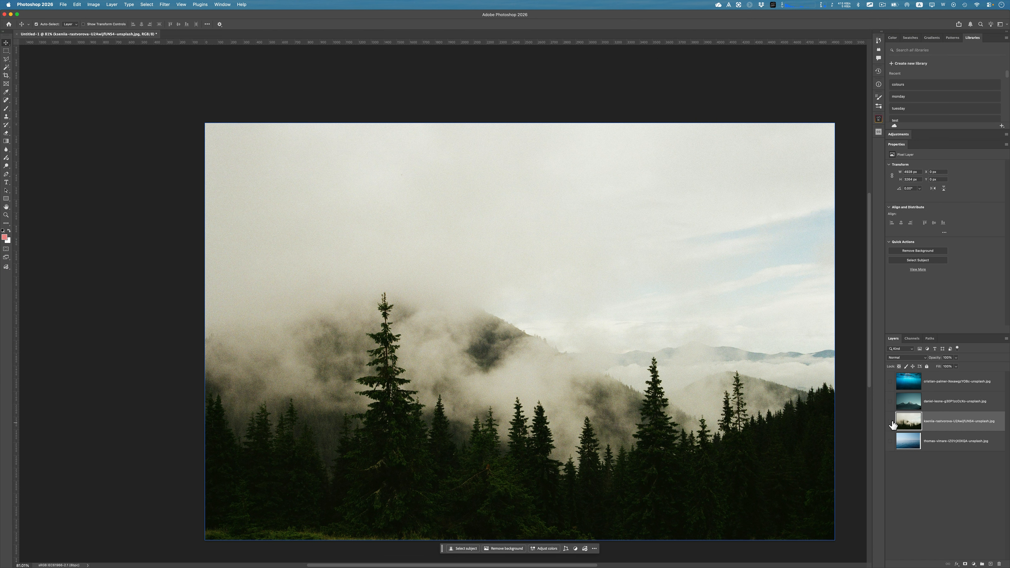
Isolate the open sea layer by hiding the forest, and stretch the sea photo to fill the whole canvas.
left_click(891, 421)
left_click(891, 442)
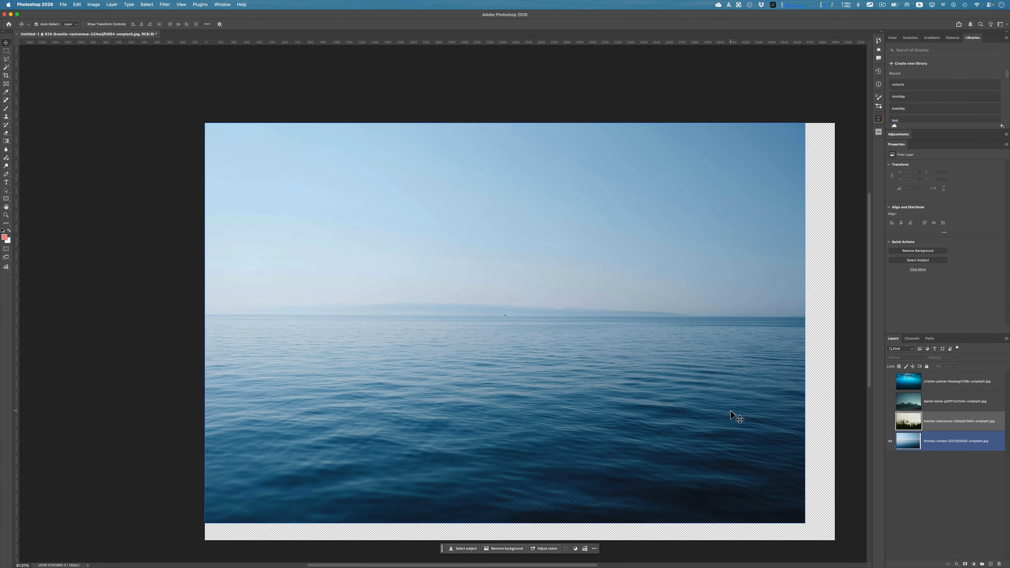
key("super")
key("super+t")
left_click(799, 519)
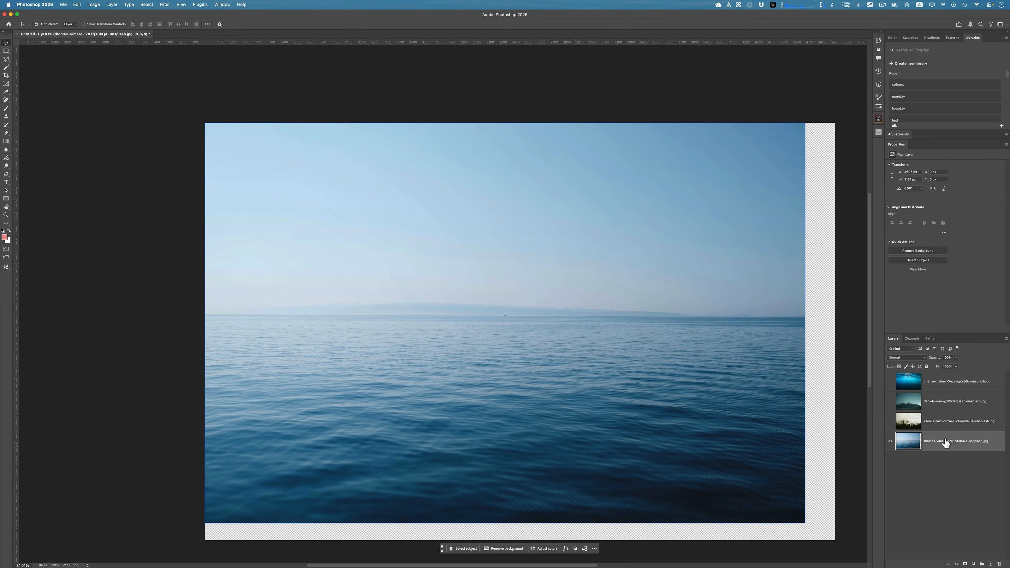
key("super+t")
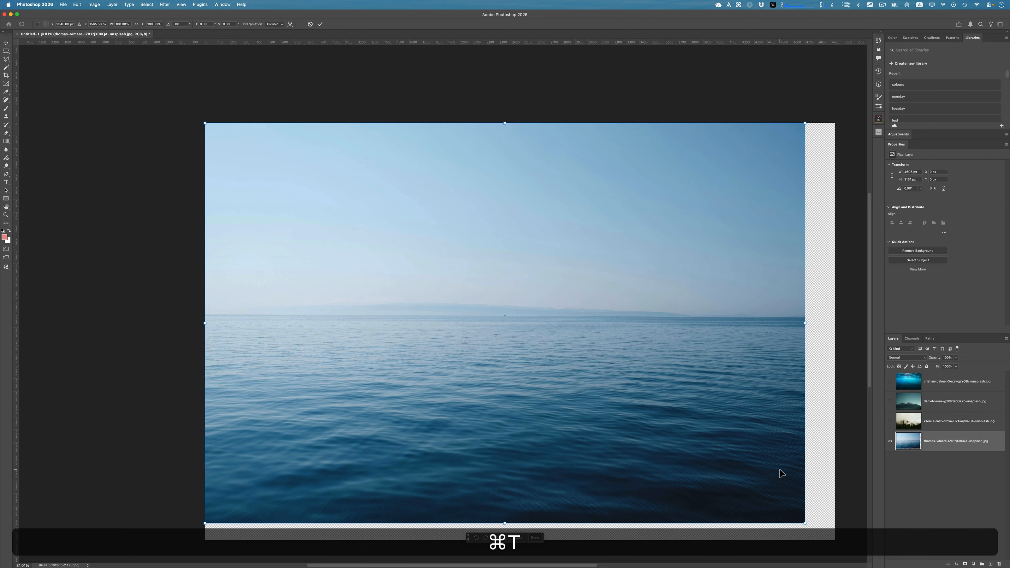
left_click_drag(805, 524, 835, 541)
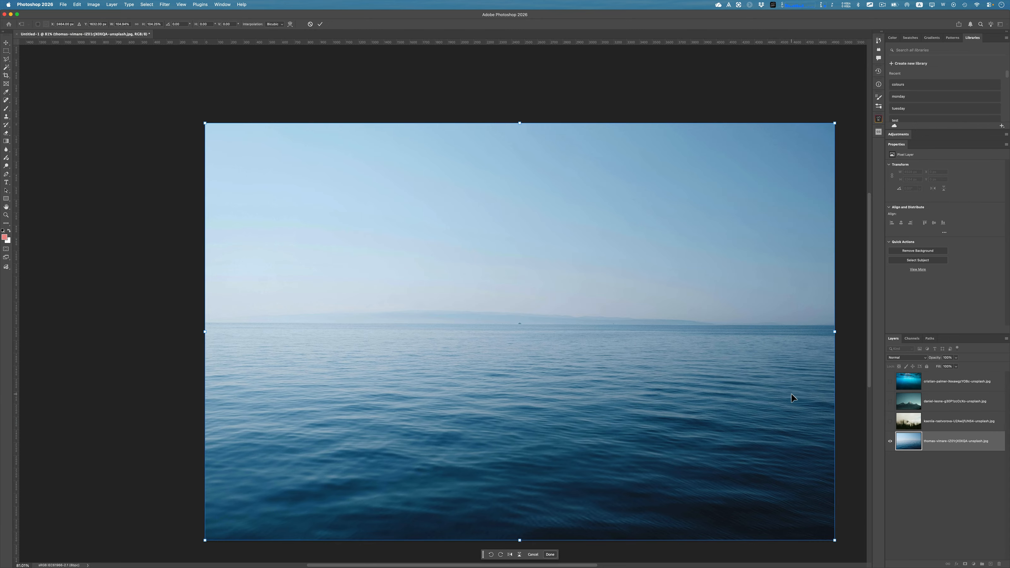
key("Return")
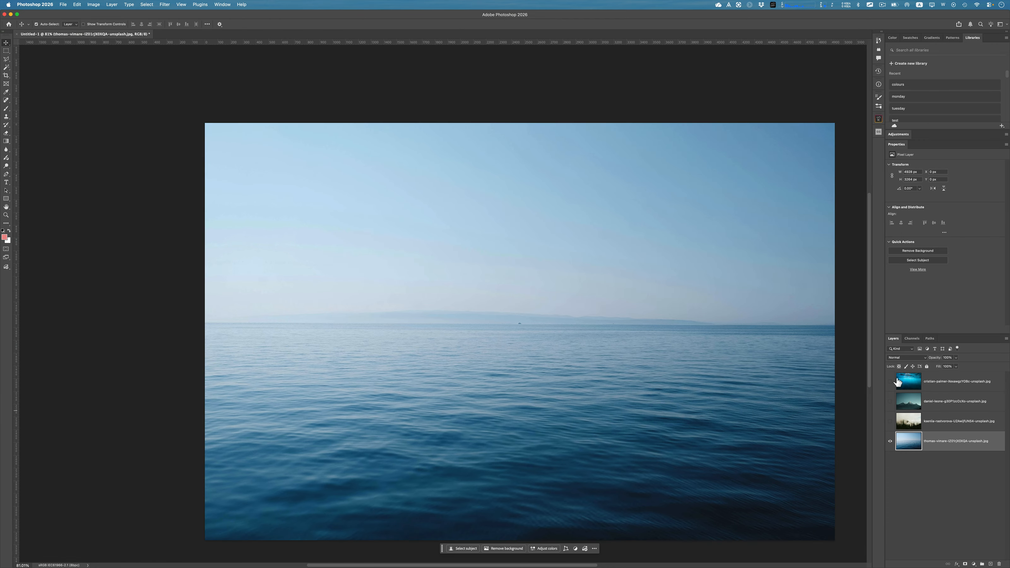
Make all four layers visible and select the underwater layer.
left_click_drag(891, 383, 890, 425)
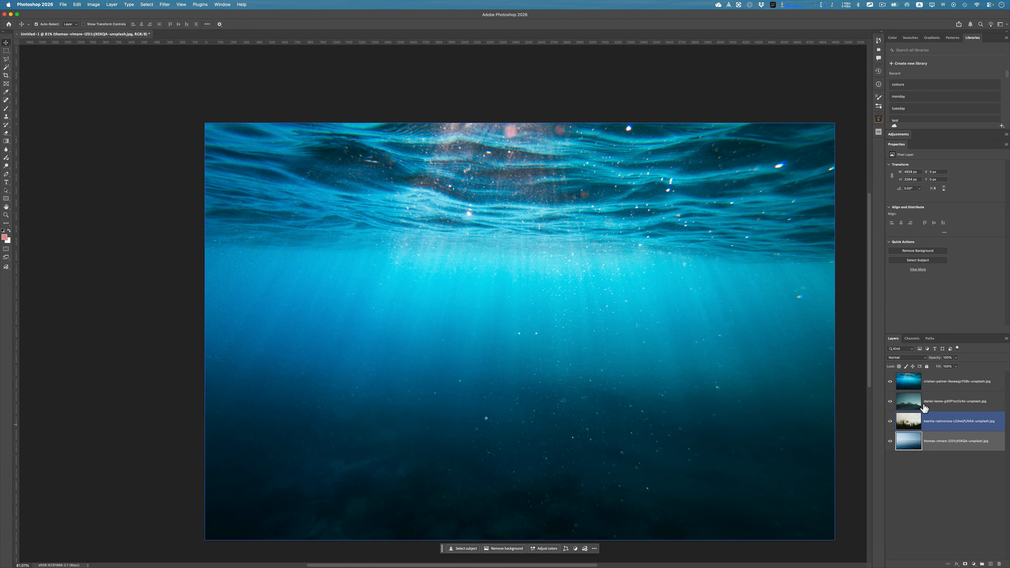
left_click(939, 384)
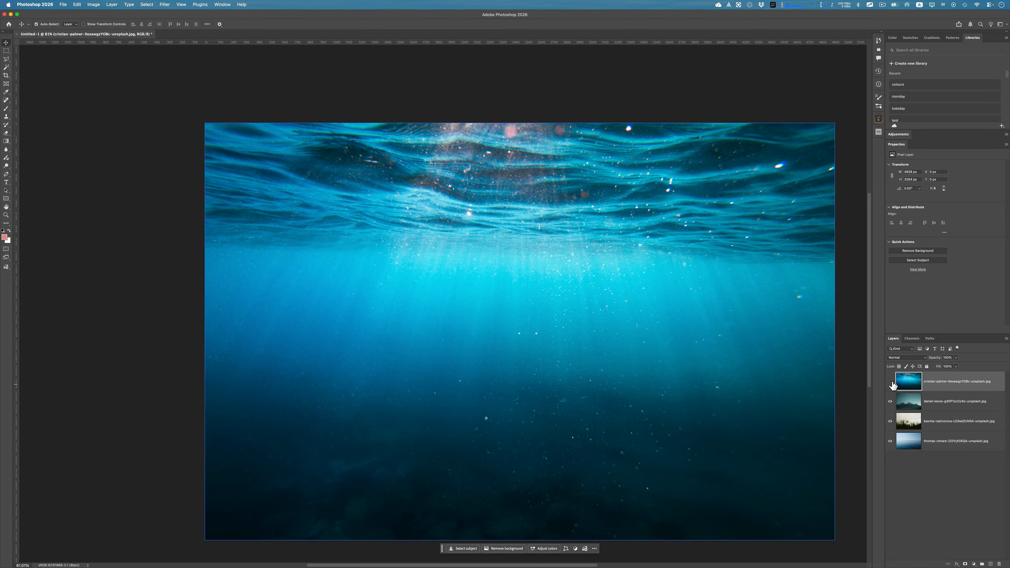
left_click_drag(892, 385, 892, 450)
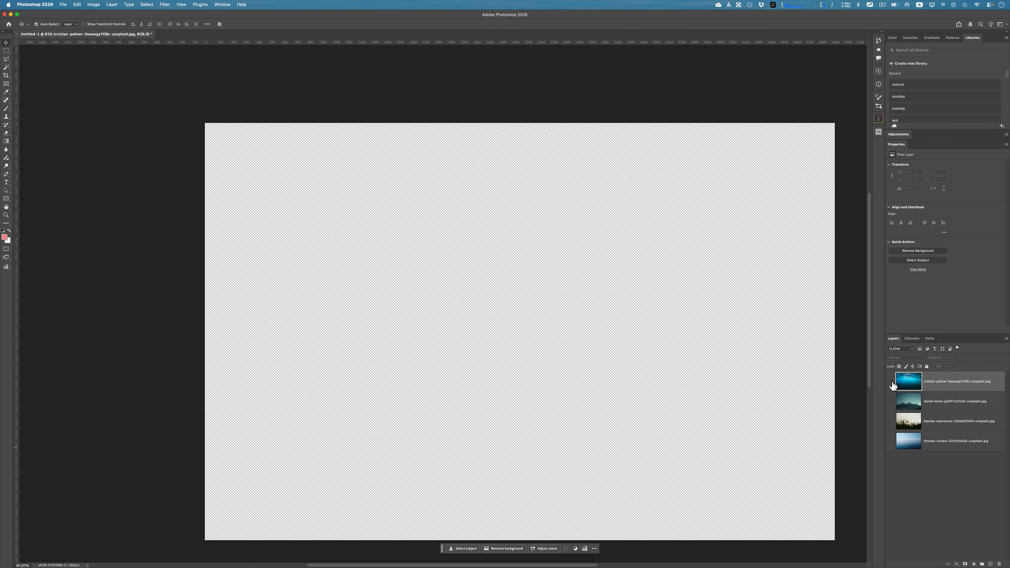
left_click_drag(892, 383, 892, 446)
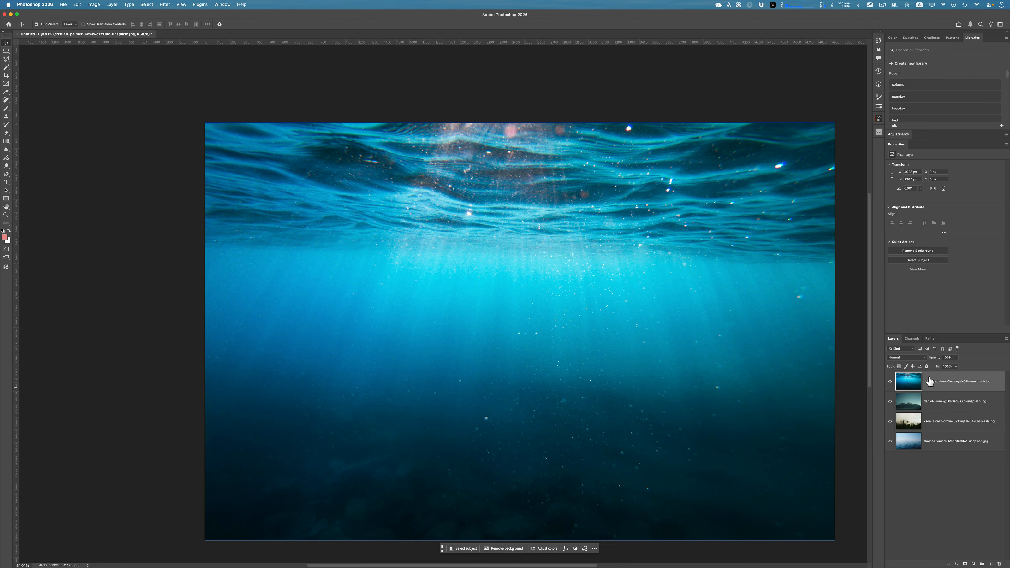
left_click(969, 564)
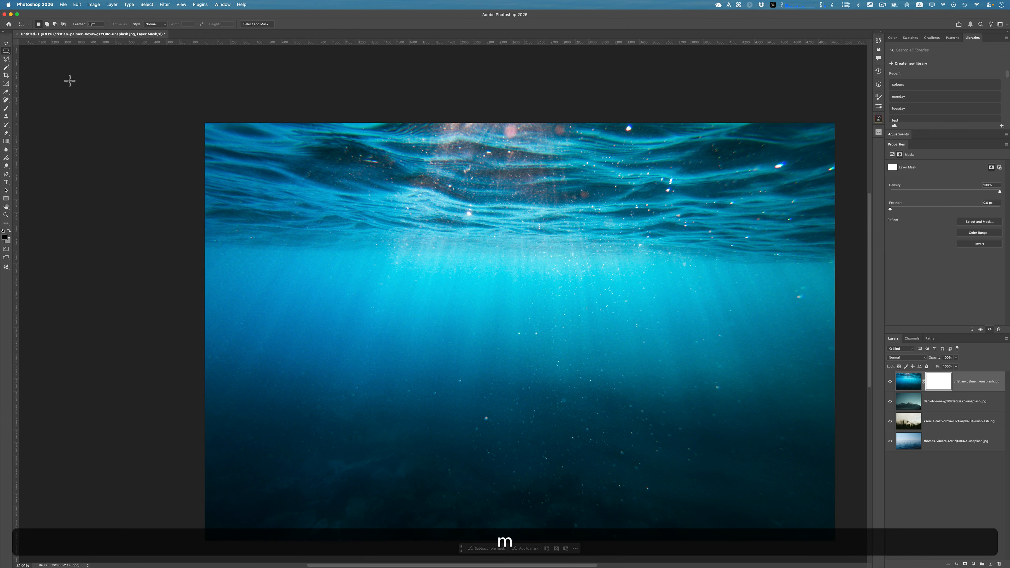
left_click(5, 54)
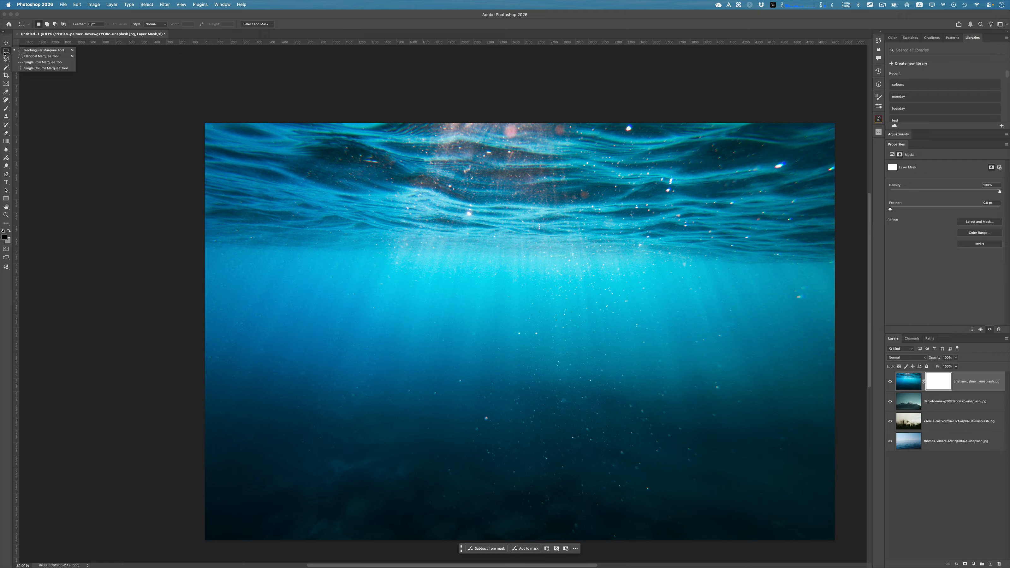
left_click(3, 54)
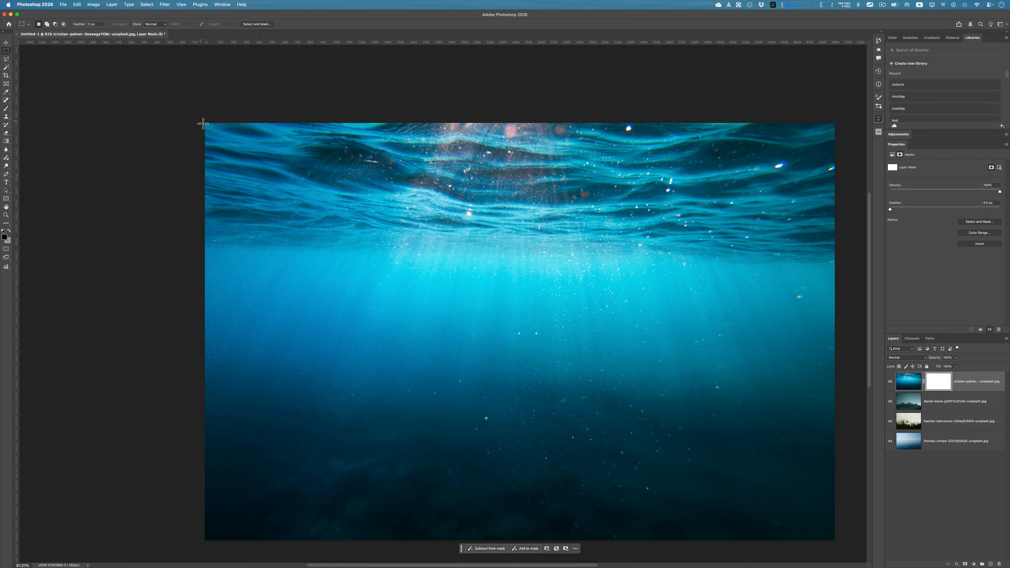
left_click_drag(207, 125, 406, 543)
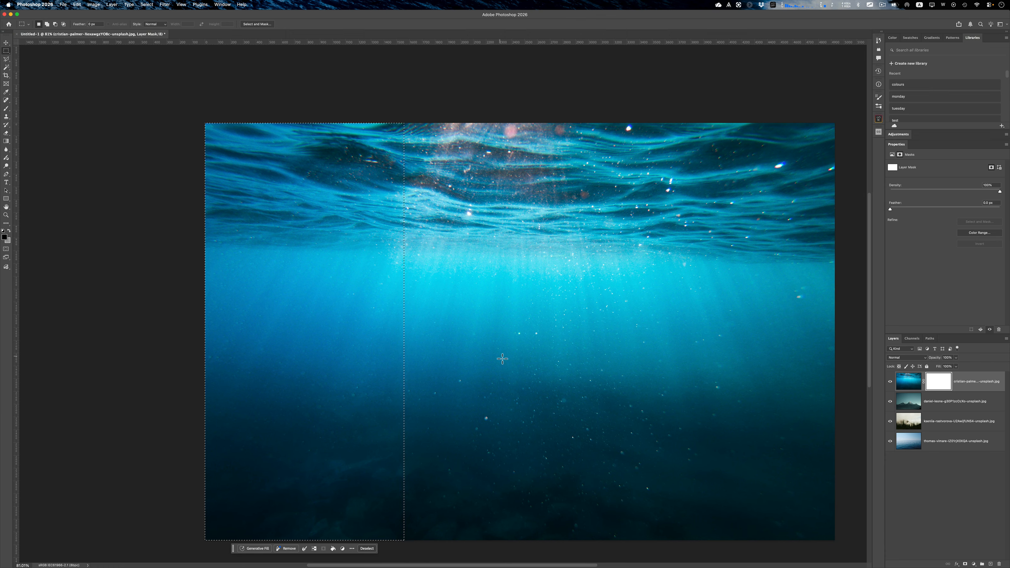
key("super+z")
key("super+z")
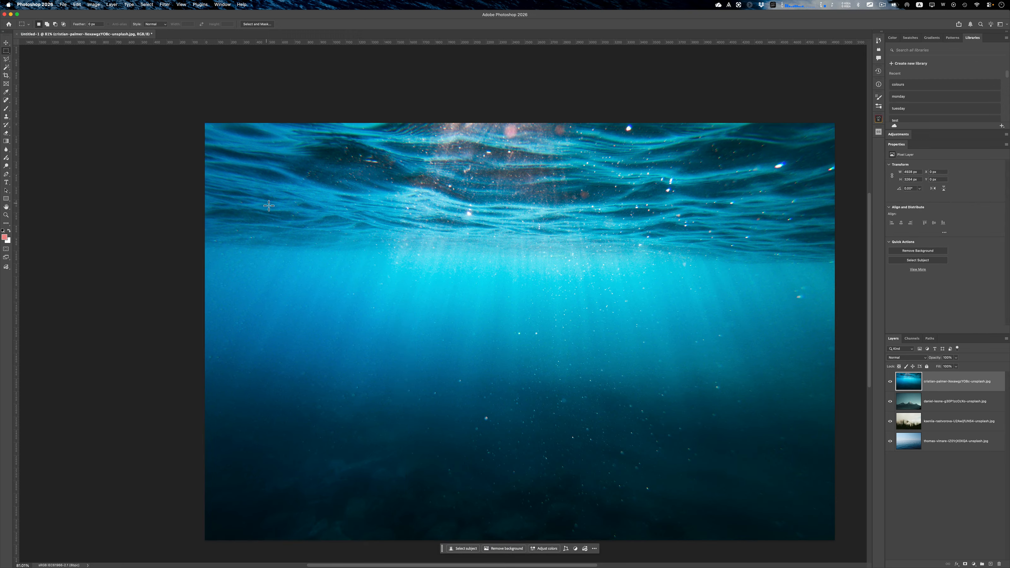
left_click_drag(208, 124, 376, 543)
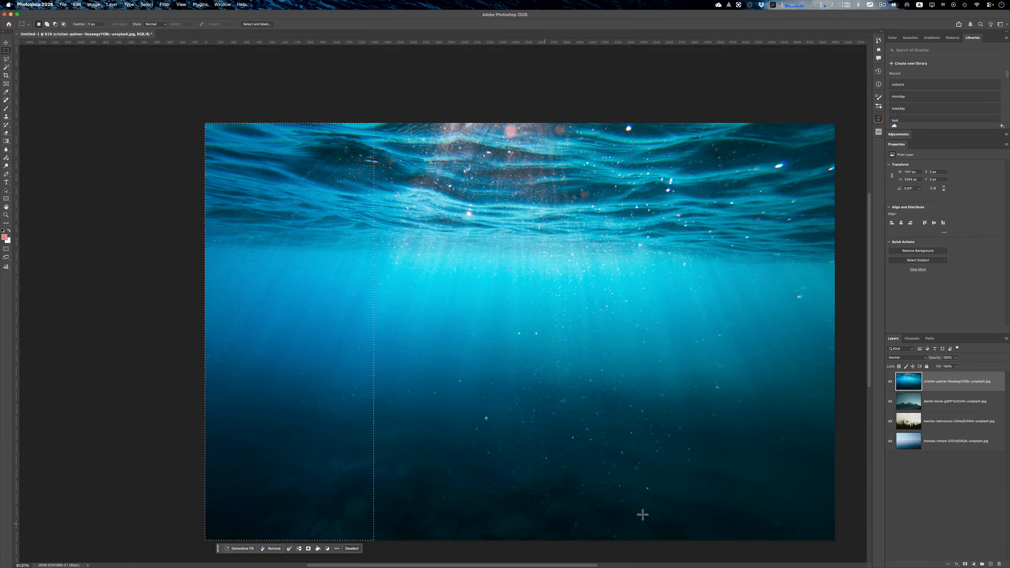
left_click(966, 564)
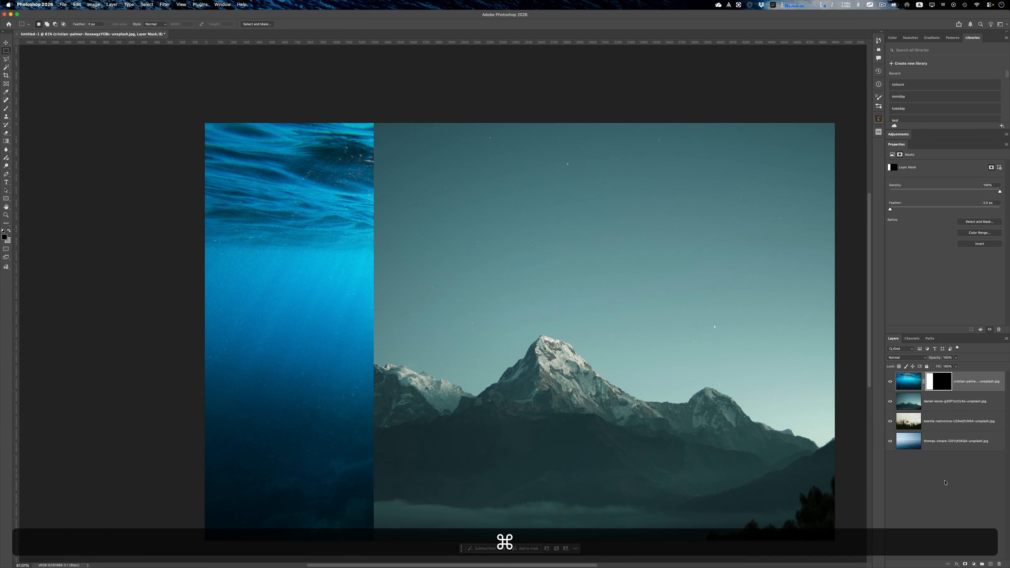
key("super+z")
key("super+z")
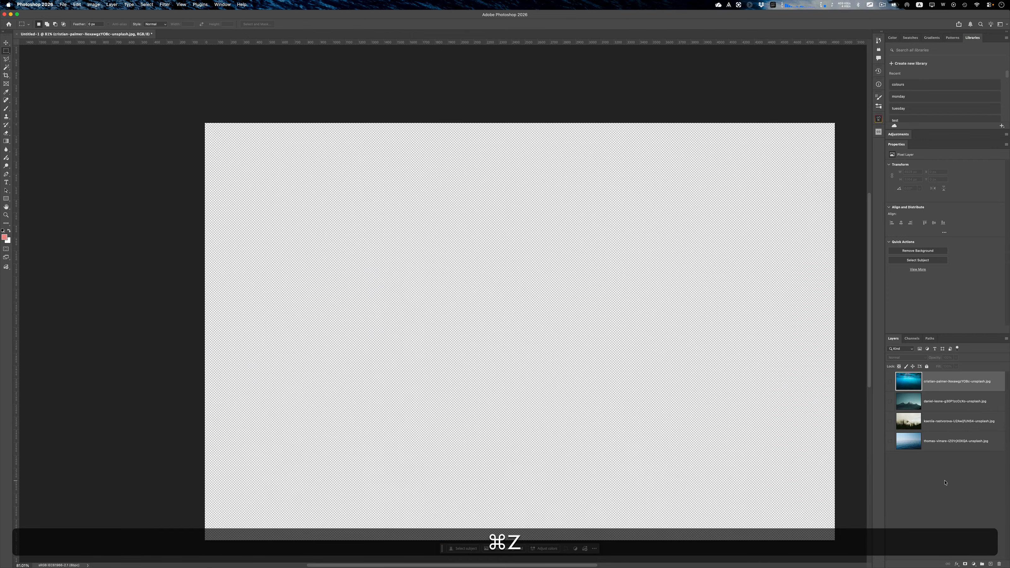
key("ctrl+super+z")
left_click_drag(891, 382, 891, 452)
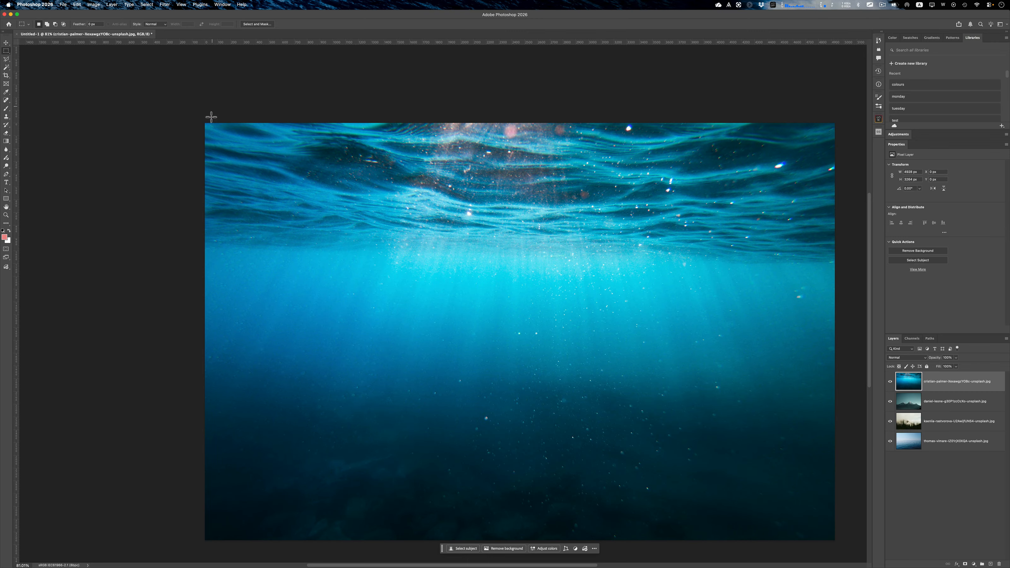
left_click_drag(205, 123, 401, 544)
key("super+z")
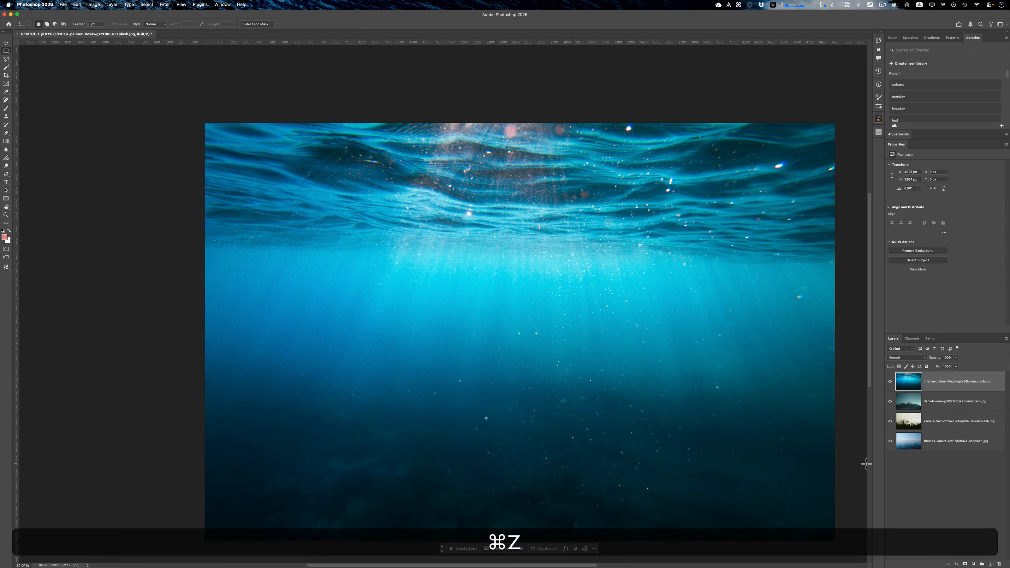
Add a layer mask to the underwater layer and fill a full-height rectangular strip along the canvas's left edge with black.
left_click(966, 565)
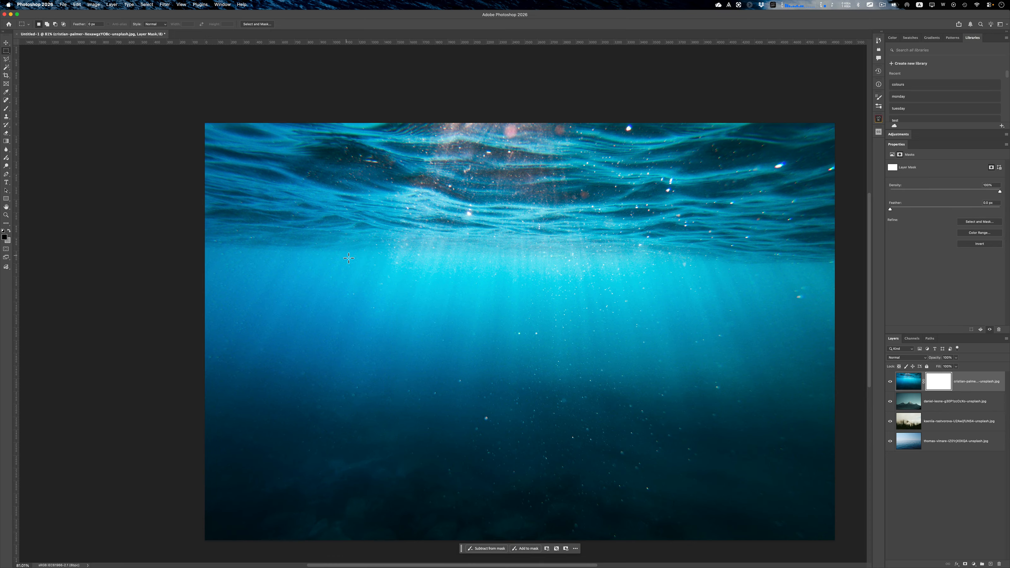
key("m")
left_click_drag(207, 126, 325, 405)
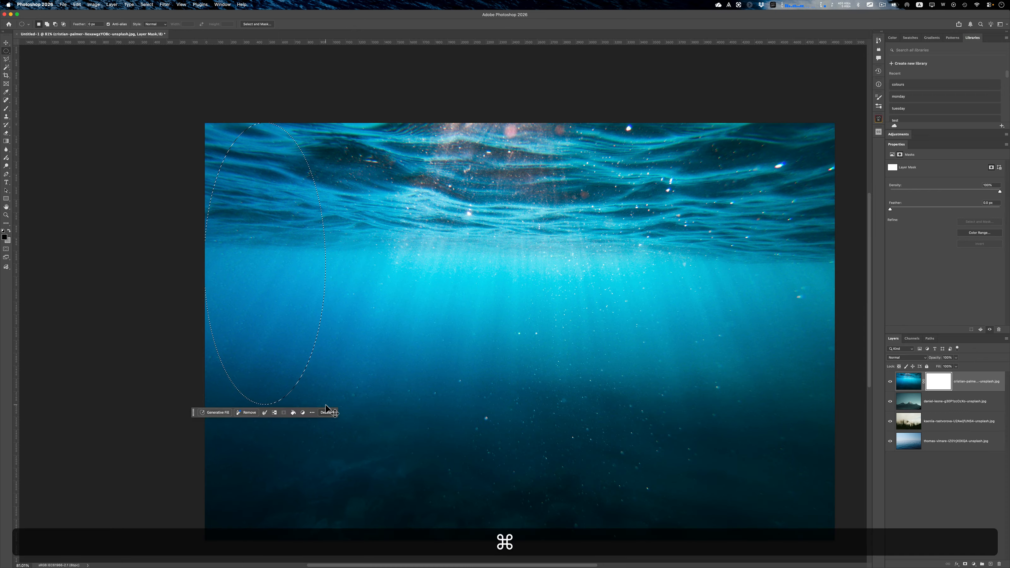
key("cmd+z")
key("m")
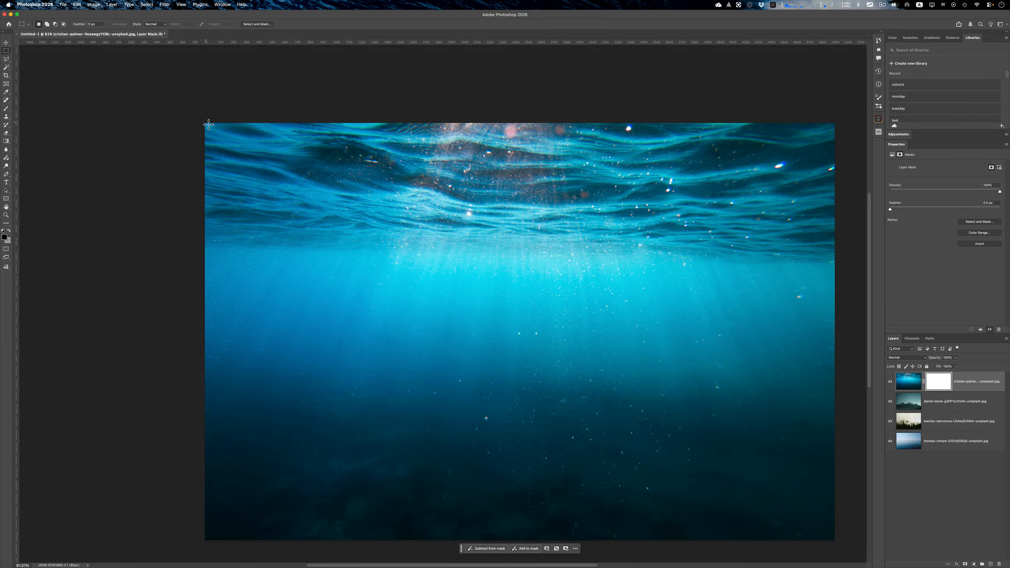
left_click_drag(207, 124, 387, 542)
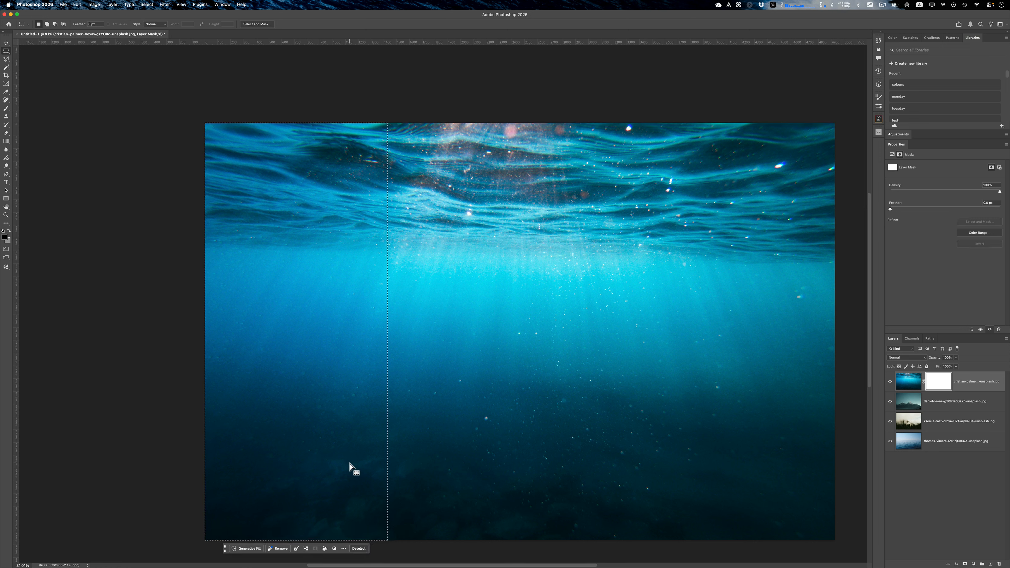
key("d")
key("BackSpace")
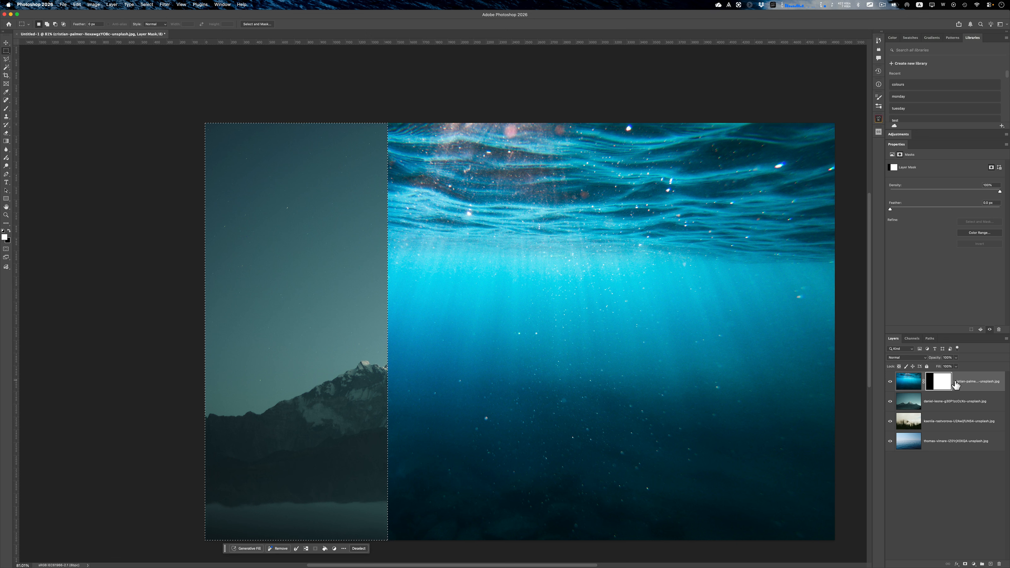
Select the whole canvas and invert the underwater layer's mask so only the left strip of the photo shows.
key("super+i")
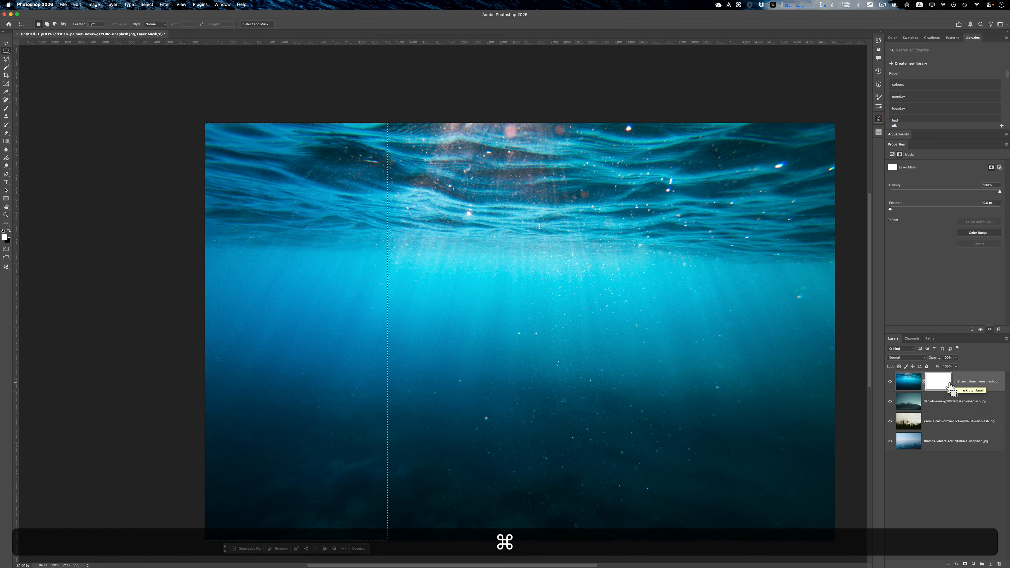
key("super+z")
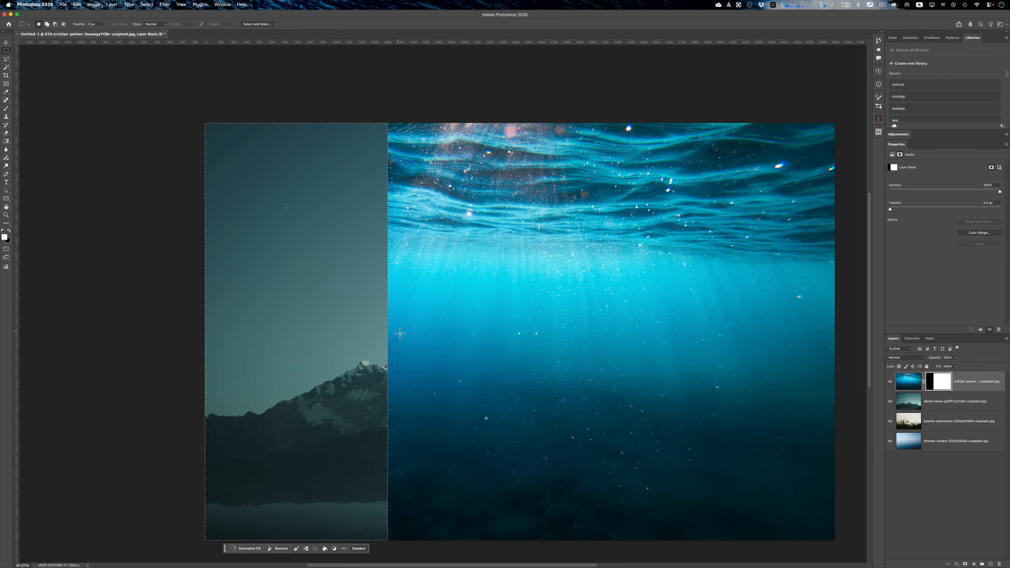
key("super+a")
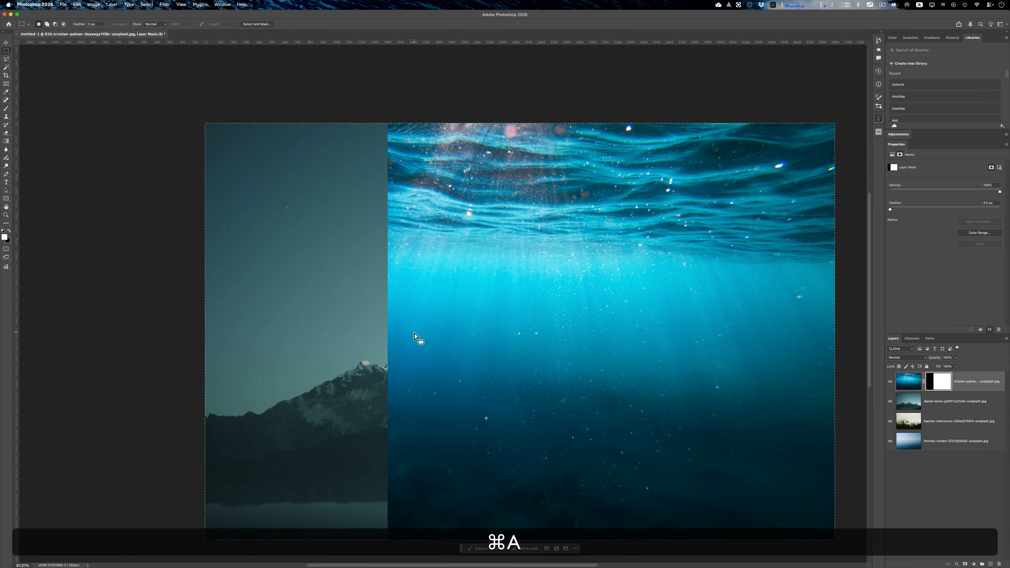
key("super+i")
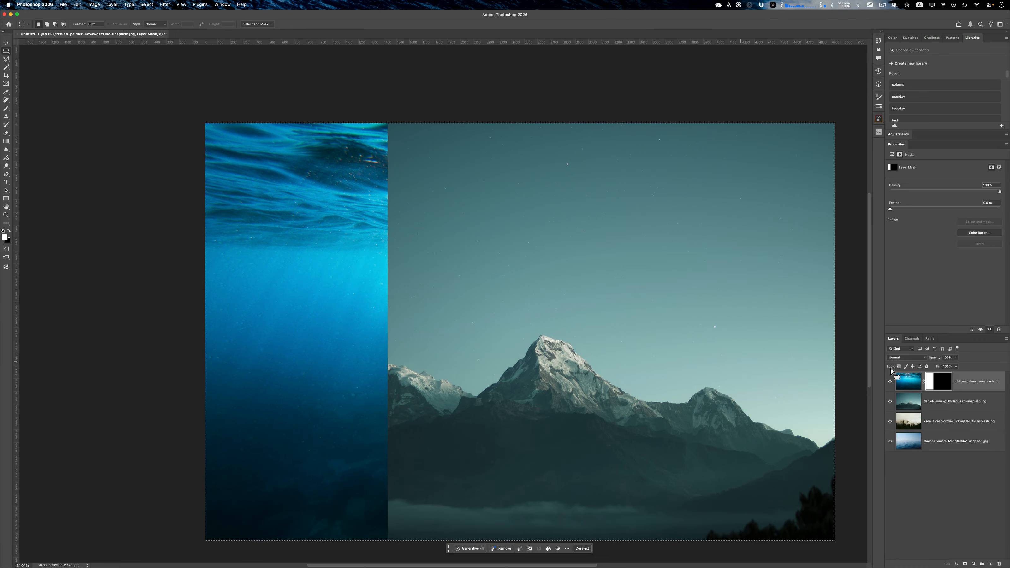
Check the masked underwater strip by isolating its layer, and restore the visibility of all layers.
left_click(891, 382, "alt")
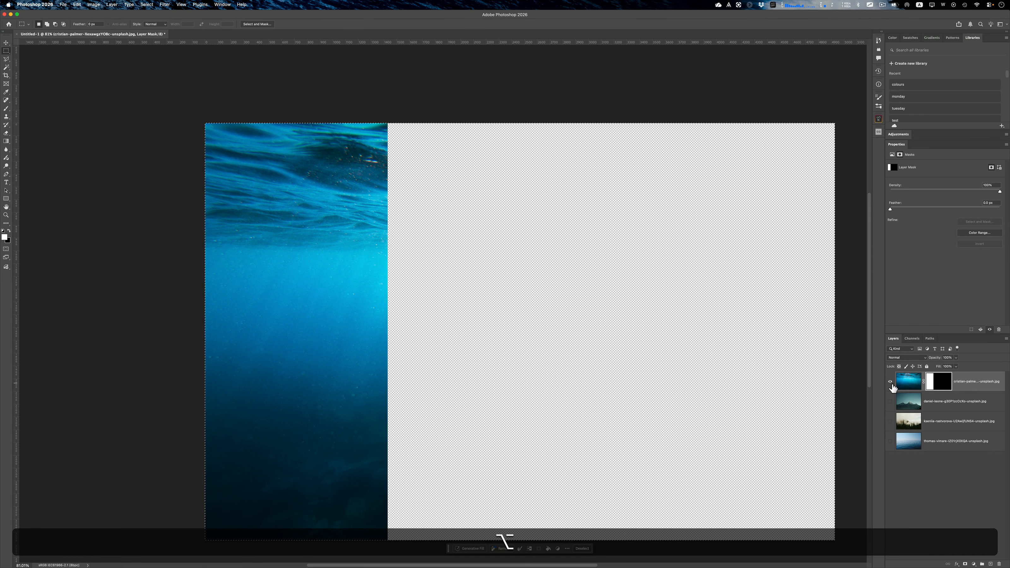
left_click(891, 383, "alt")
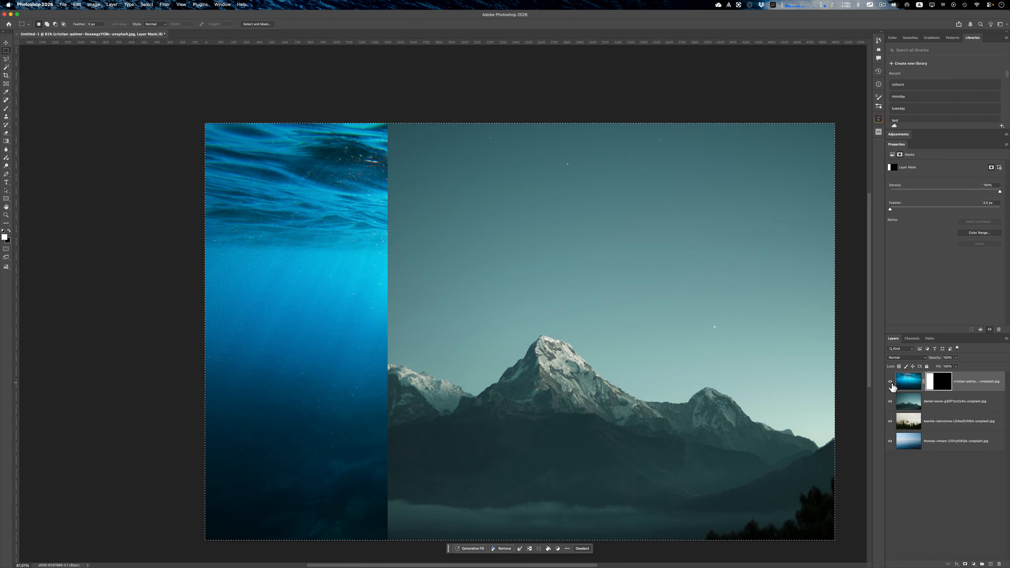
key("alt")
left_click(891, 383, "alt")
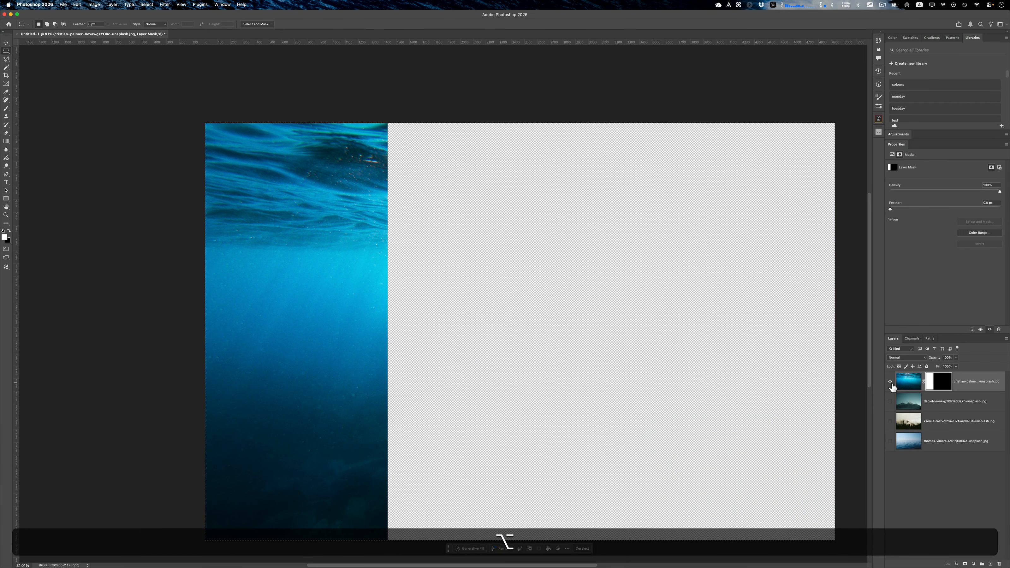
left_click(891, 383, "alt")
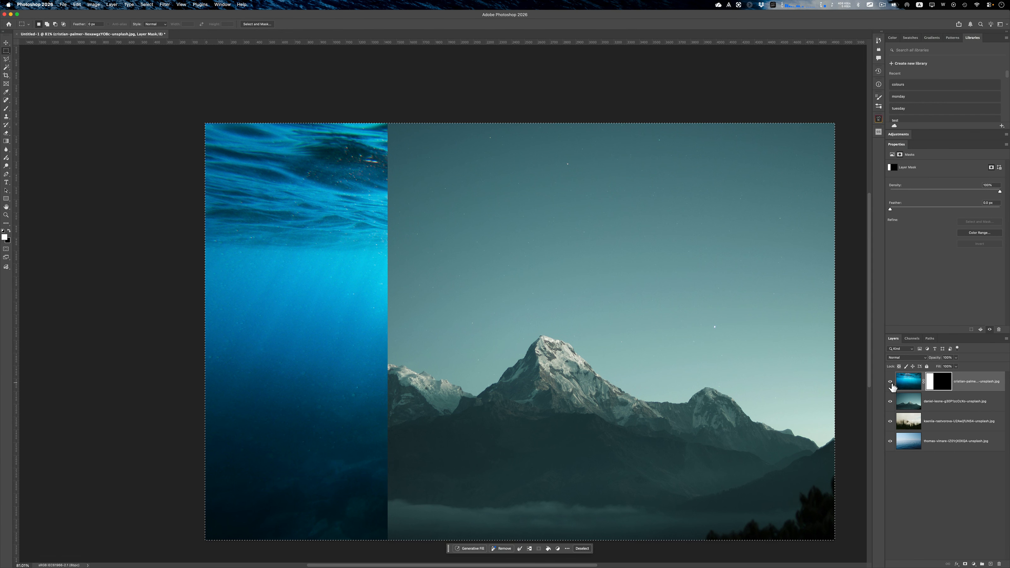
Mask the mountain layer to a full-height strip about 1590 px wide, slightly overlapping the underwater strip's right edge.
left_click(911, 404)
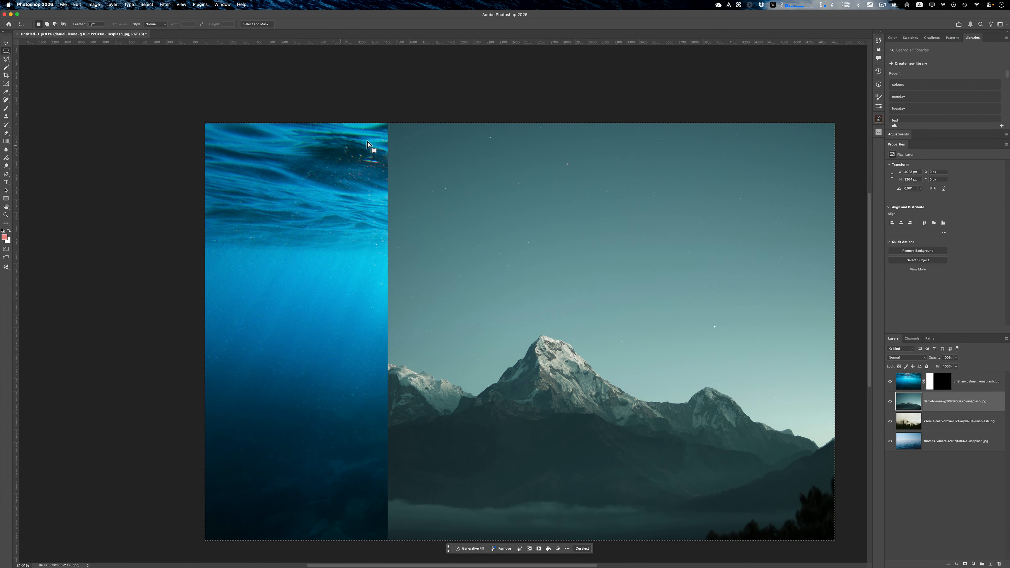
left_click(396, 106)
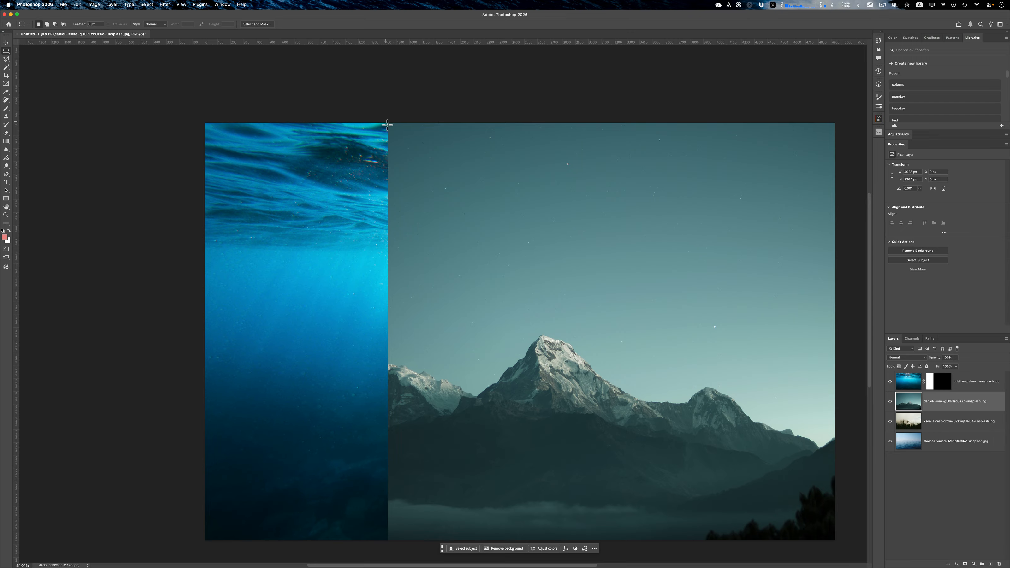
left_click_drag(384, 124, 588, 543)
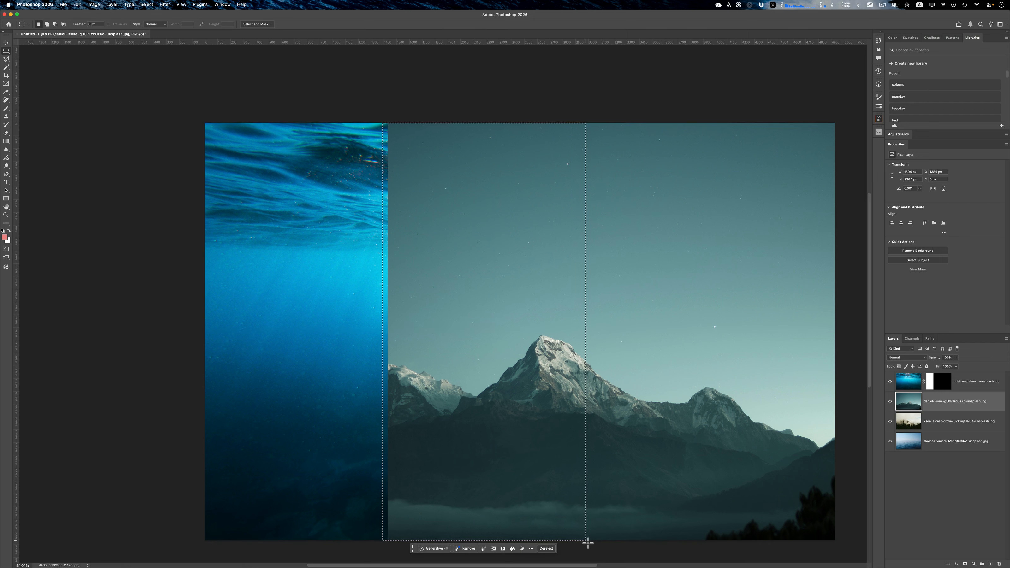
left_click(966, 564)
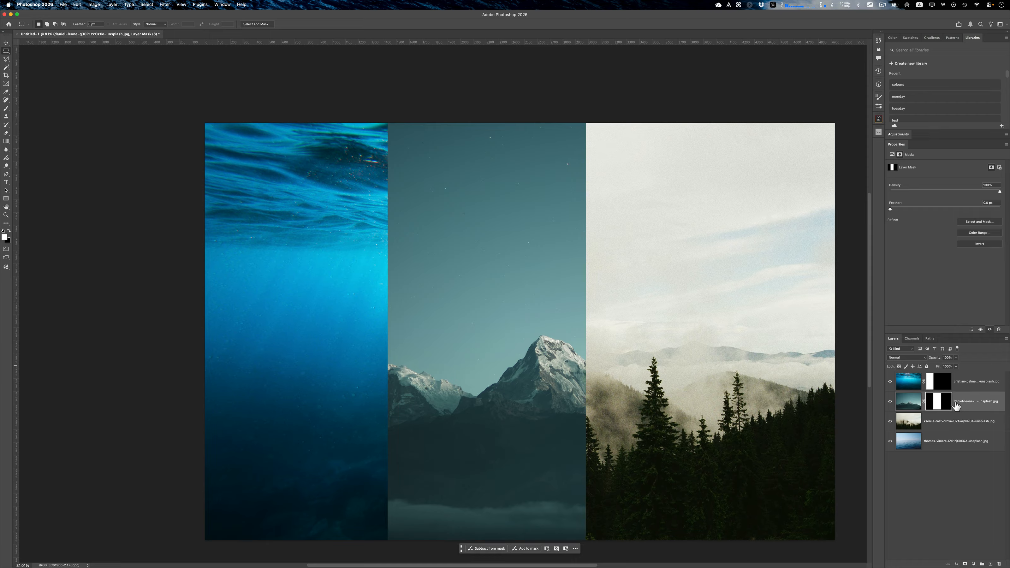
Mask the misty forest layer to a rectangle about 1950 × 1500 px in the canvas's upper-right corner, beside the mountain strip.
left_click(925, 422)
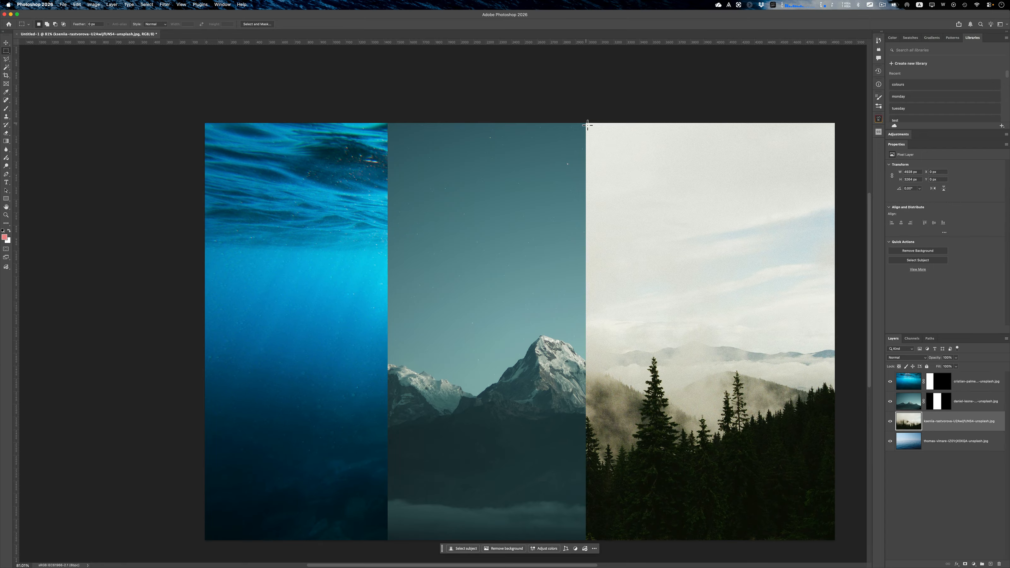
left_click_drag(588, 125, 837, 316)
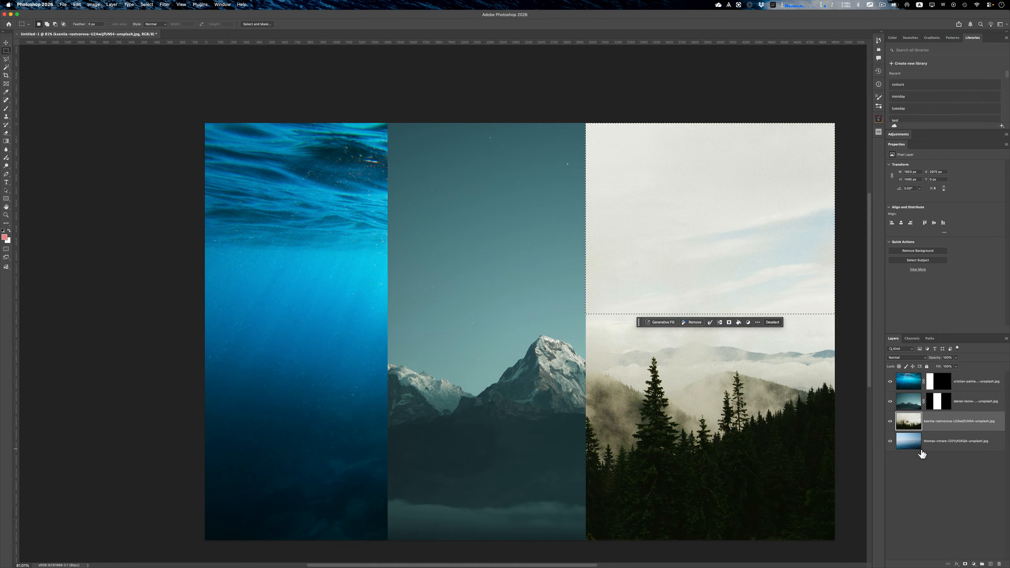
left_click(966, 564)
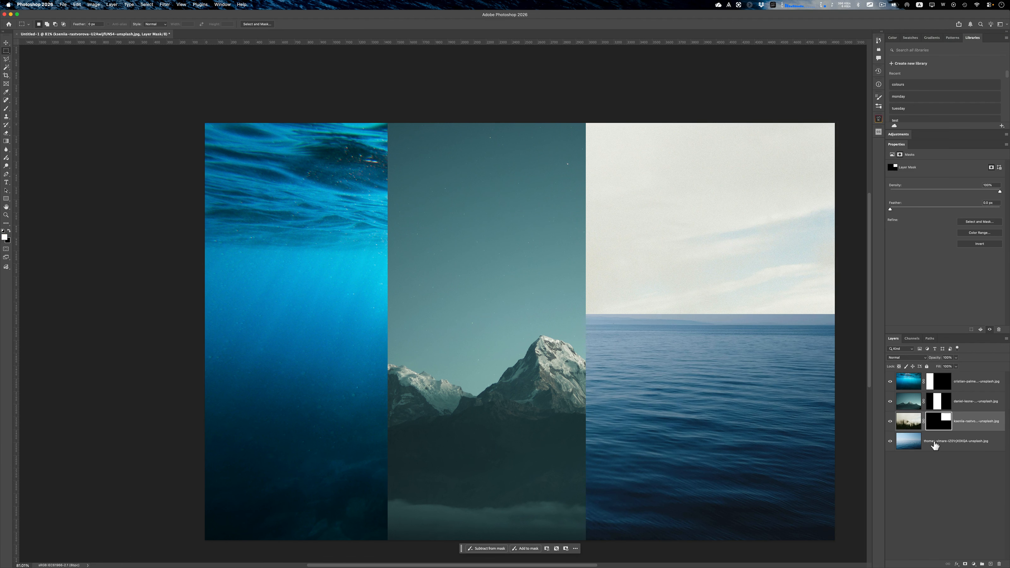
Mask the open sea layer to a rectangle about 1975 × 1825 px in the lower-right corner, slightly overlapping the neighbouring photos.
left_click(932, 442)
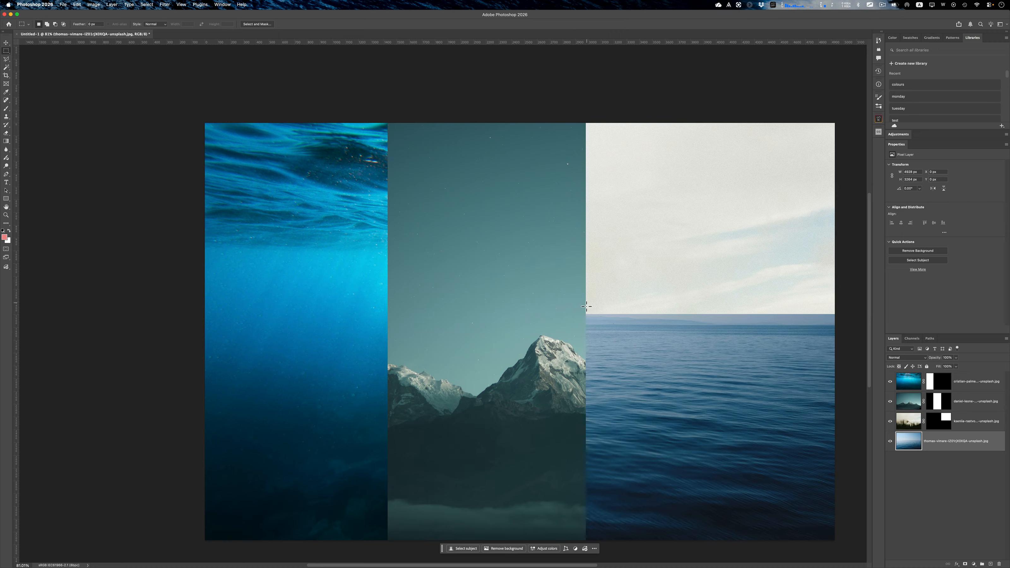
left_click_drag(585, 310, 850, 543)
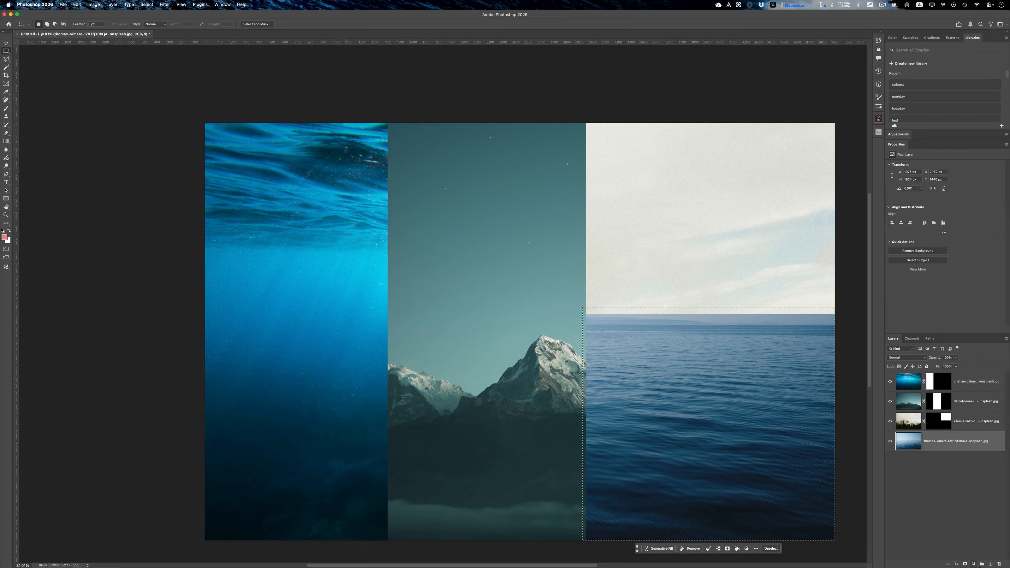
left_click(967, 564)
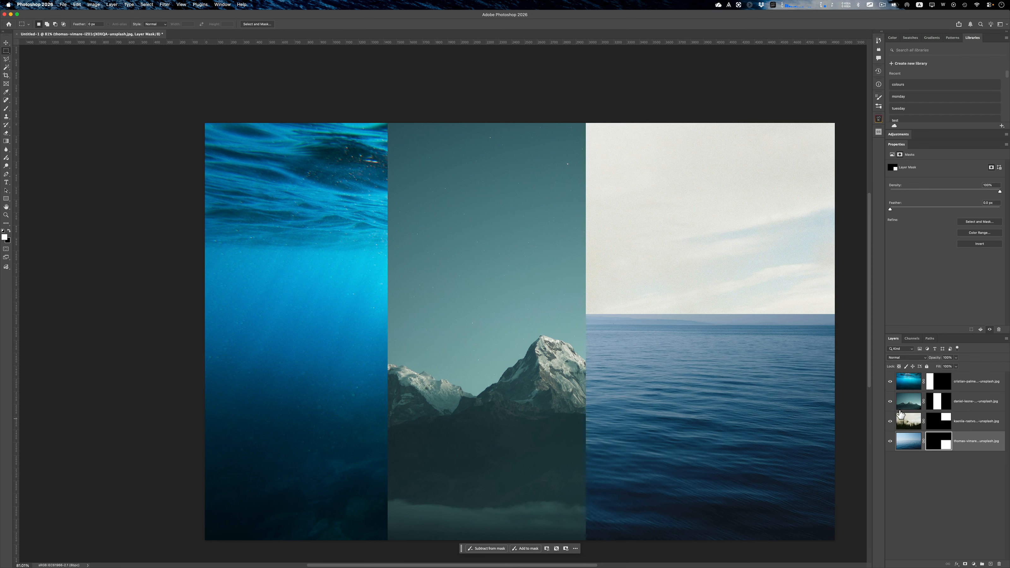
Check how the masked forest and sea areas overlap by toggling layer visibility, and make all four layers visible again.
left_click(891, 381)
left_click(891, 402)
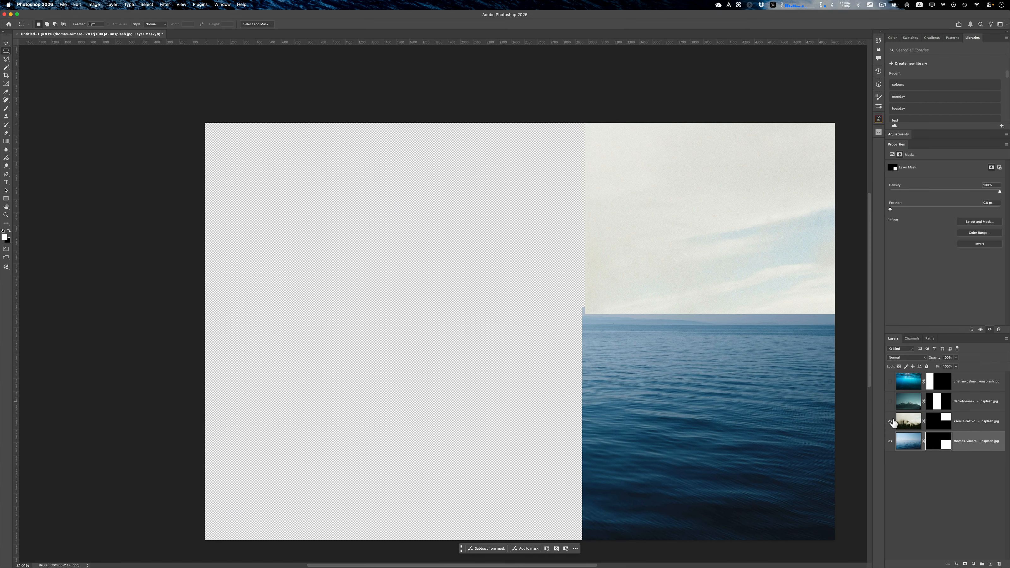
left_click(891, 442)
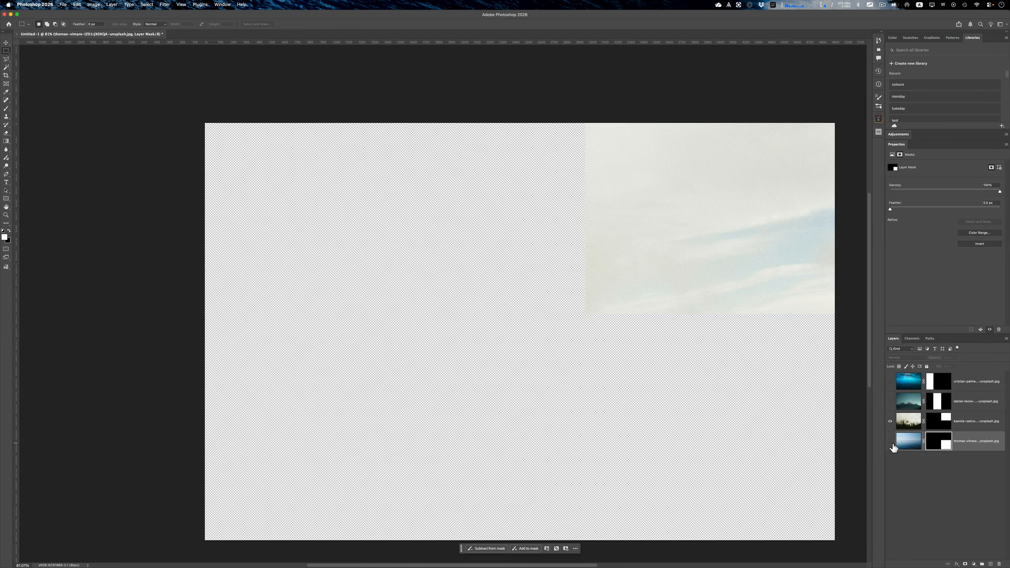
left_click(890, 441)
left_click(891, 422)
left_click(891, 422)
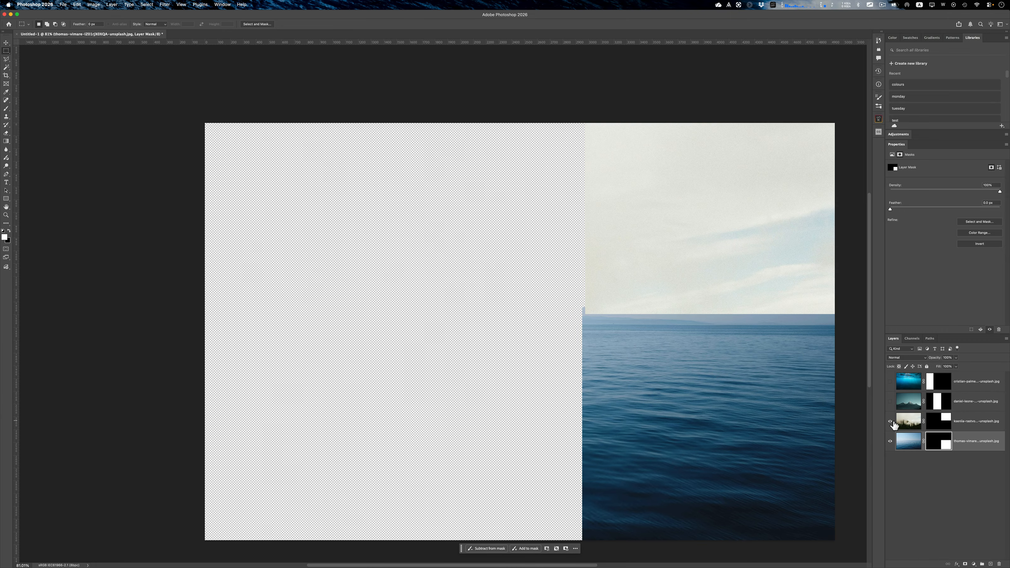
left_click_drag(891, 402, 890, 373)
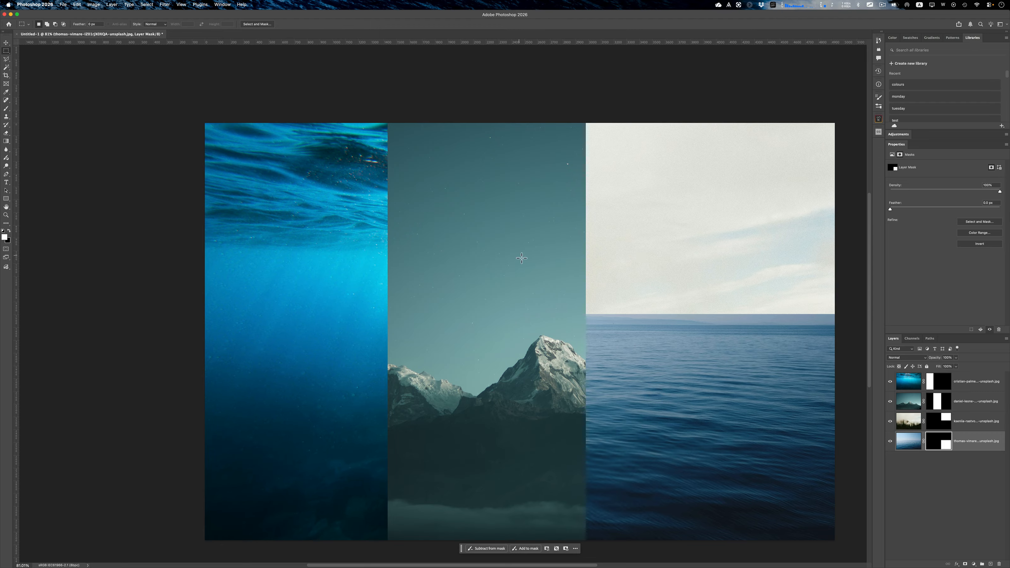
Try the Pointillize filter with a large cell size directly on the underwater photo's pixels, and undo it.
key("v")
left_click(361, 217)
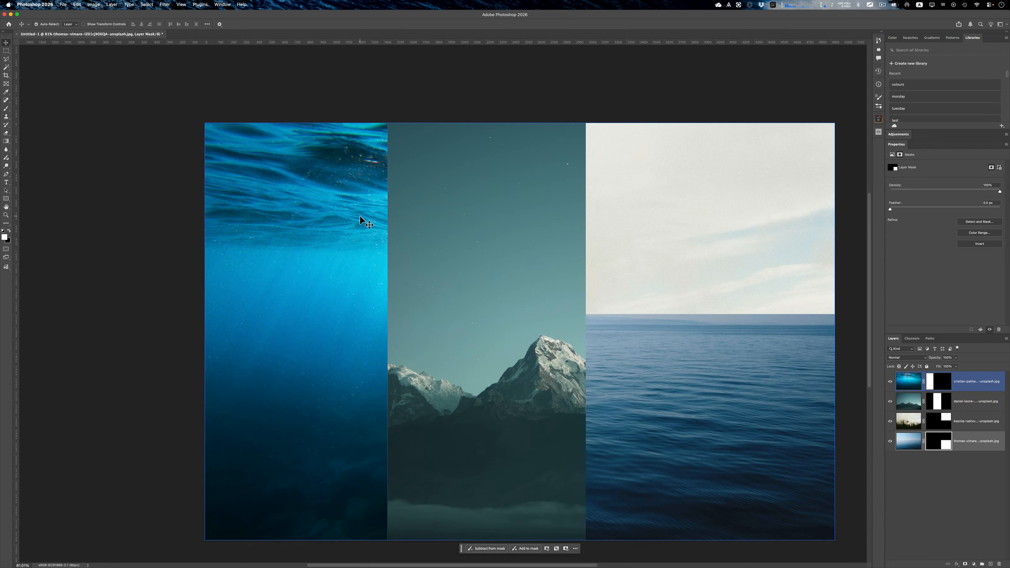
left_click(971, 383)
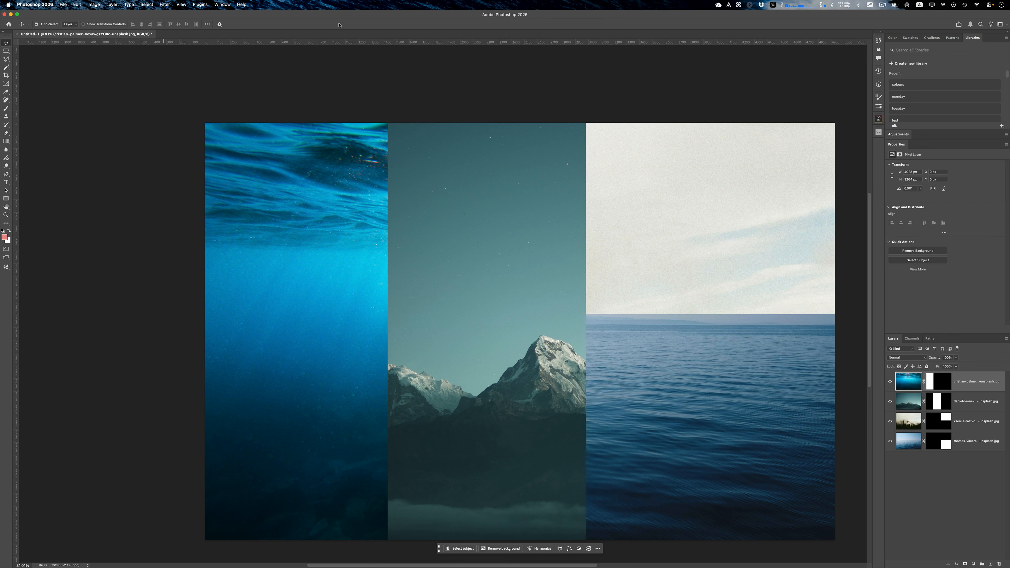
left_click(166, 6)
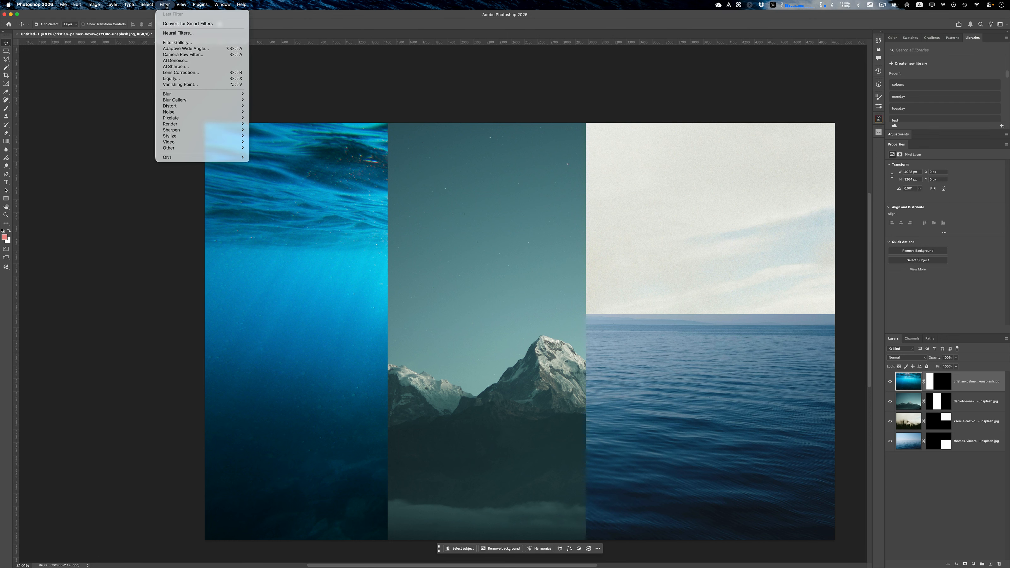
mouse_move(181, 119)
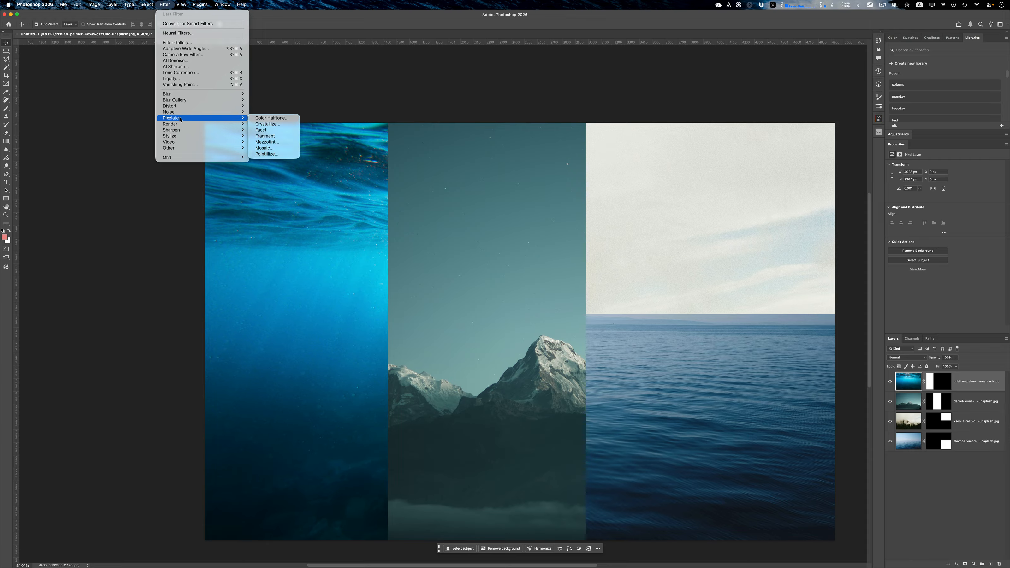
left_click(288, 156)
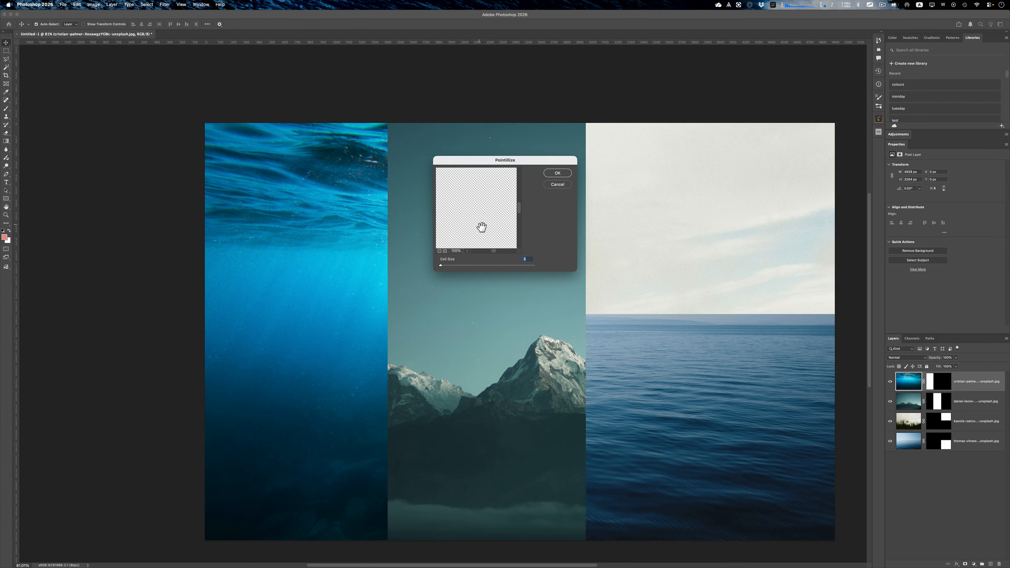
left_click(465, 265)
left_click(558, 173)
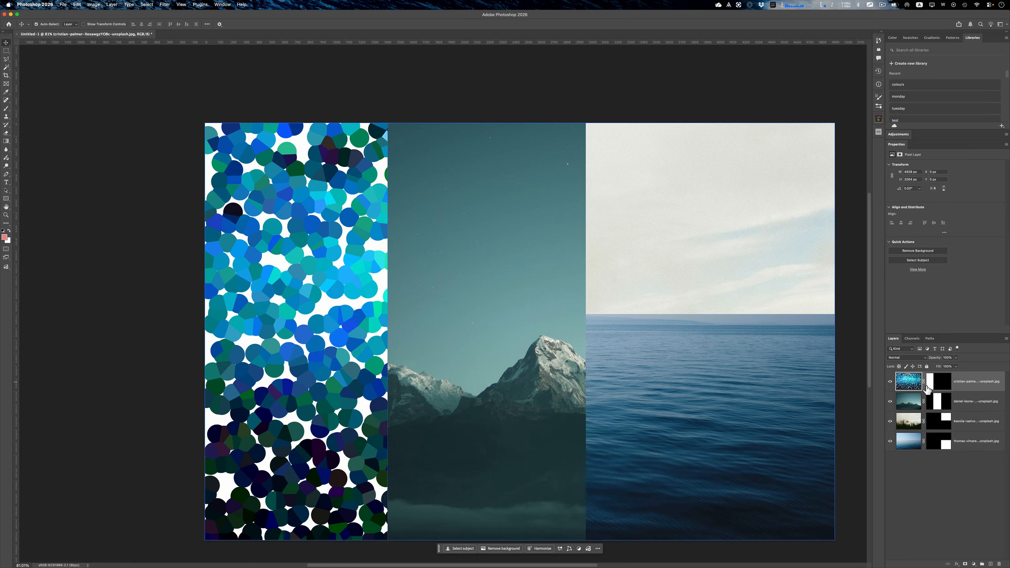
key("super+z")
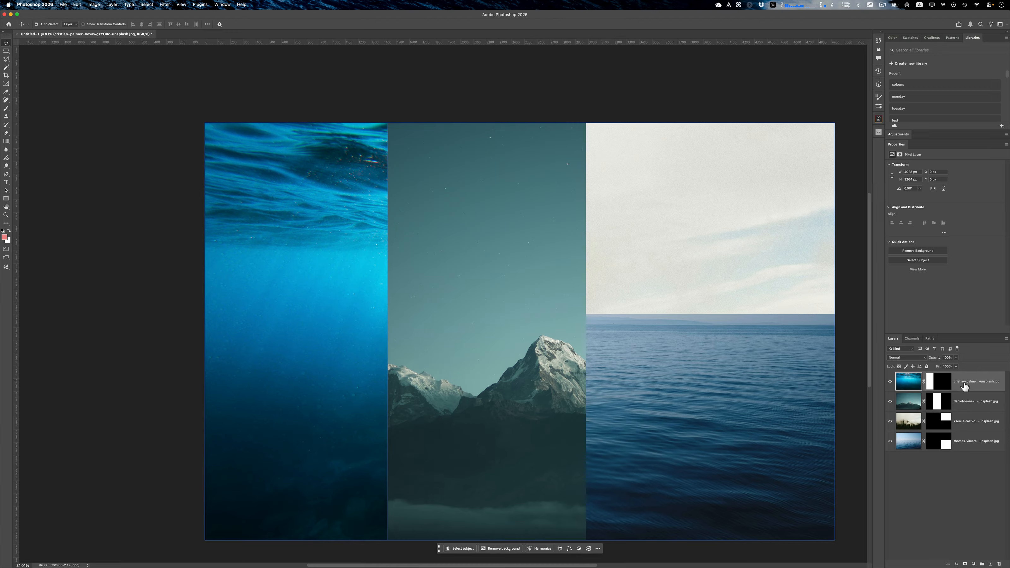
Convert the underwater layer to a smart object and apply the Pointillize filter with a cell size of about 40.
right_click(963, 383)
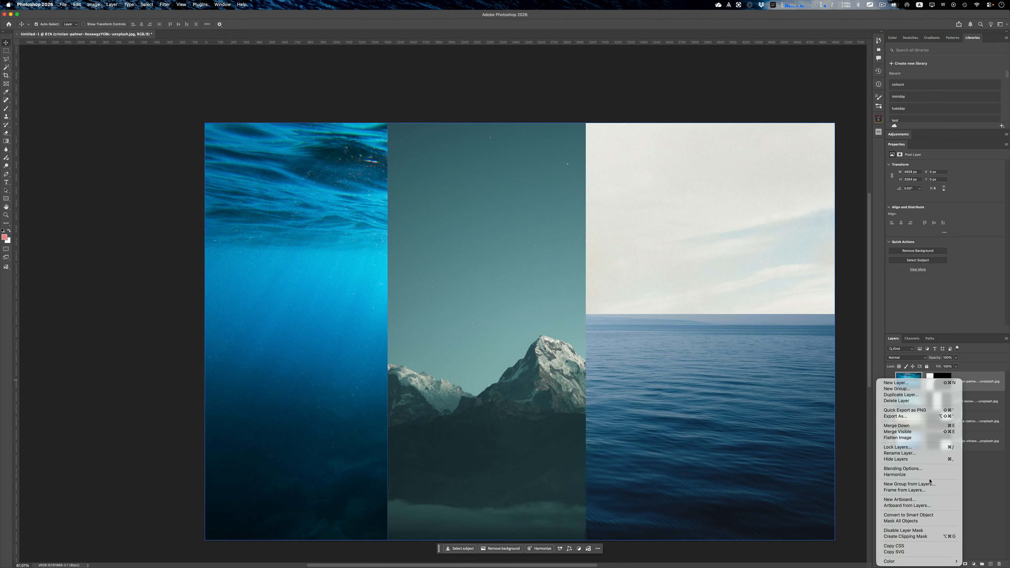
left_click(935, 516)
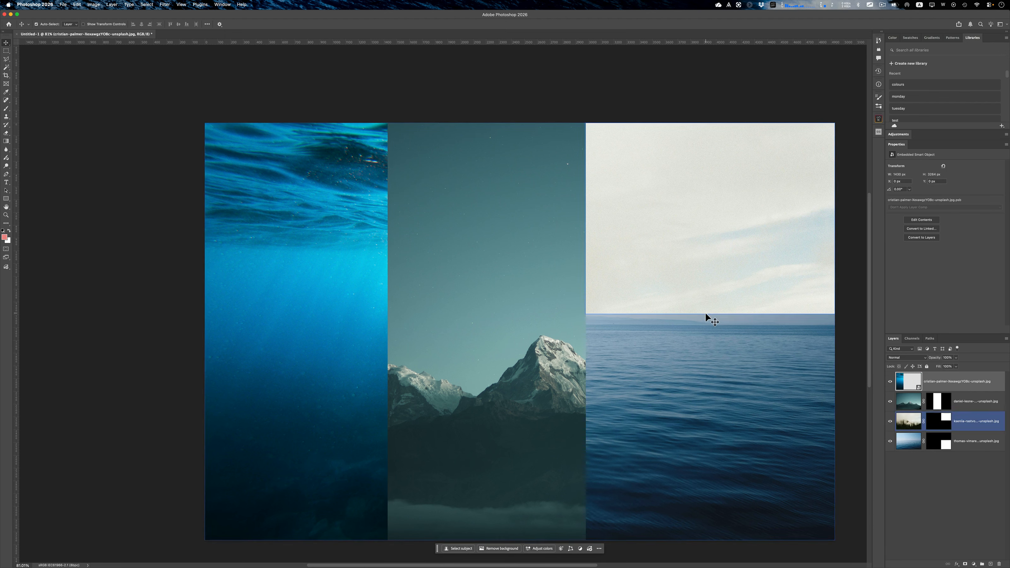
left_click(164, 4)
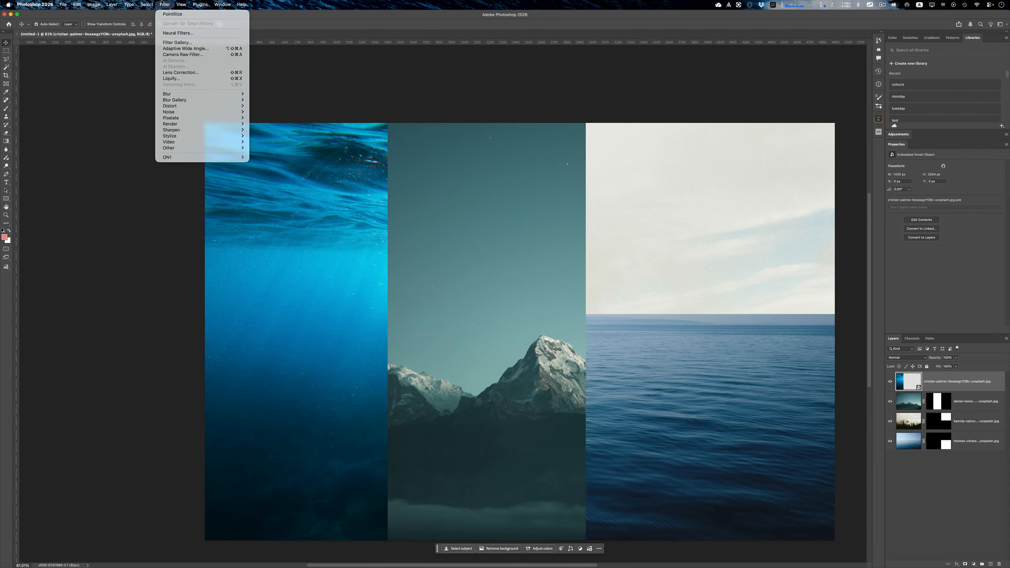
left_click(182, 15)
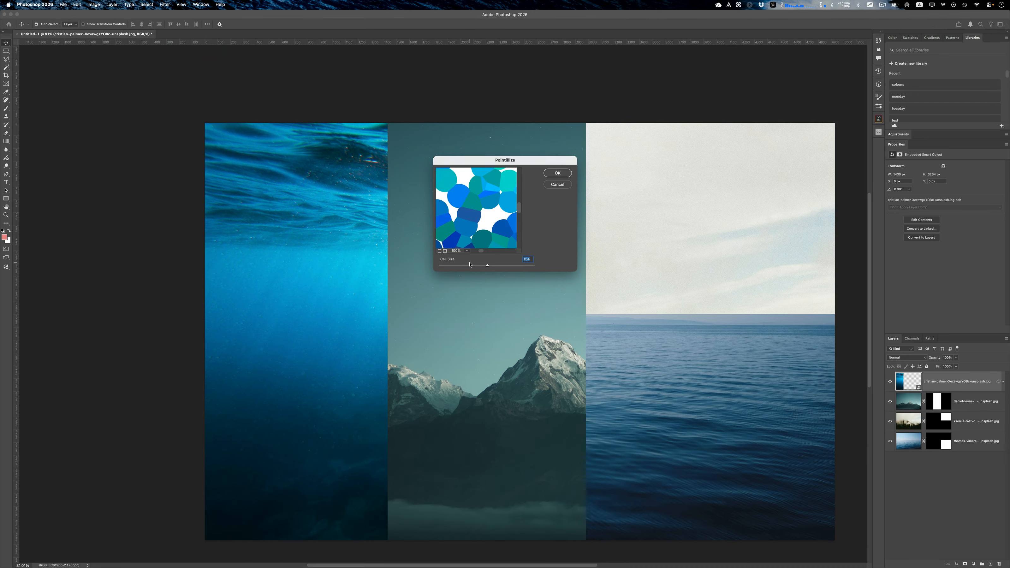
left_click_drag(471, 269, 452, 266)
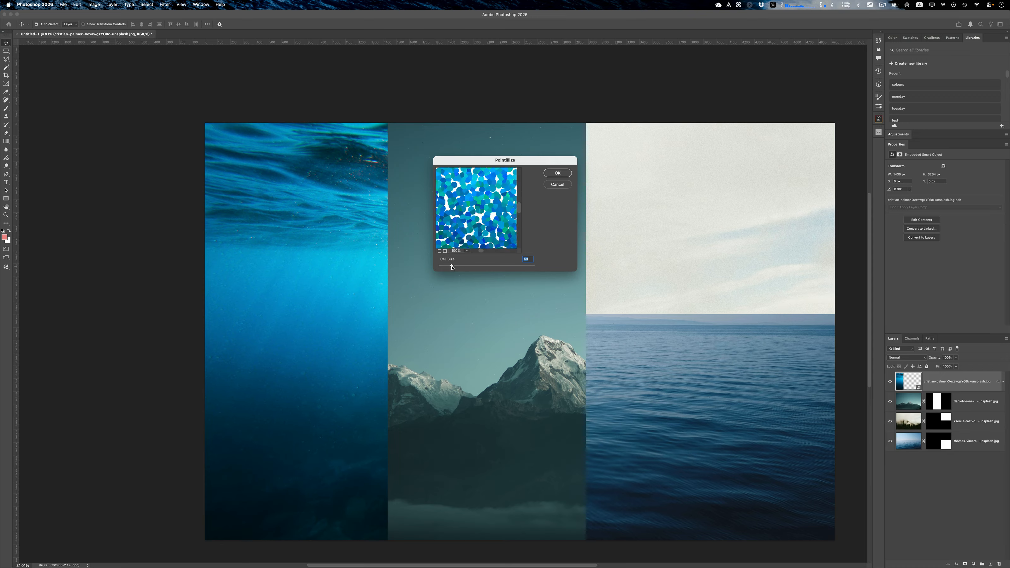
left_click(557, 173)
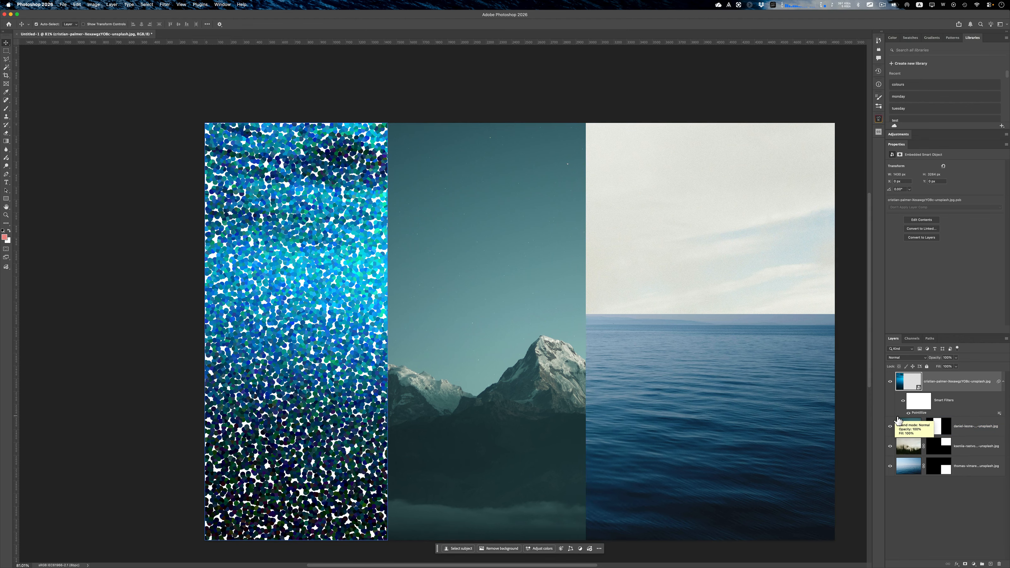
Reduce the cell size of the underwater layer's Pointillize smart filter to about 10.
double_click(921, 414)
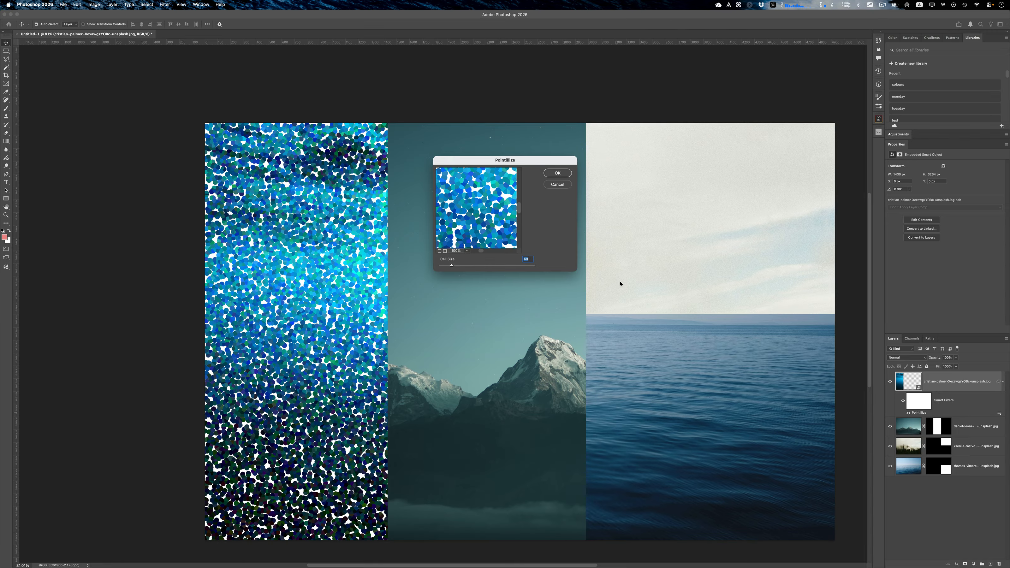
left_click_drag(450, 266, 444, 268)
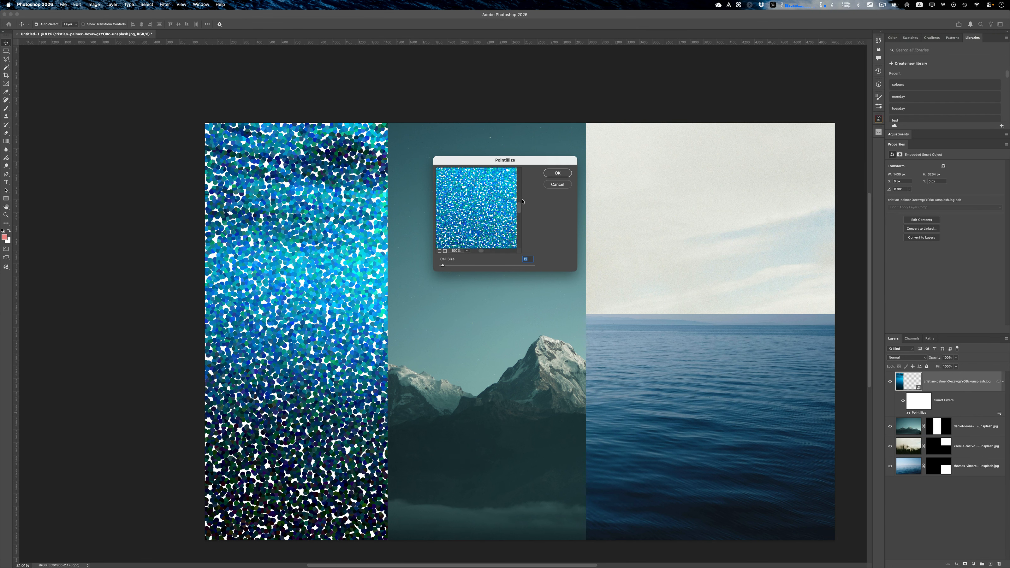
left_click(551, 174)
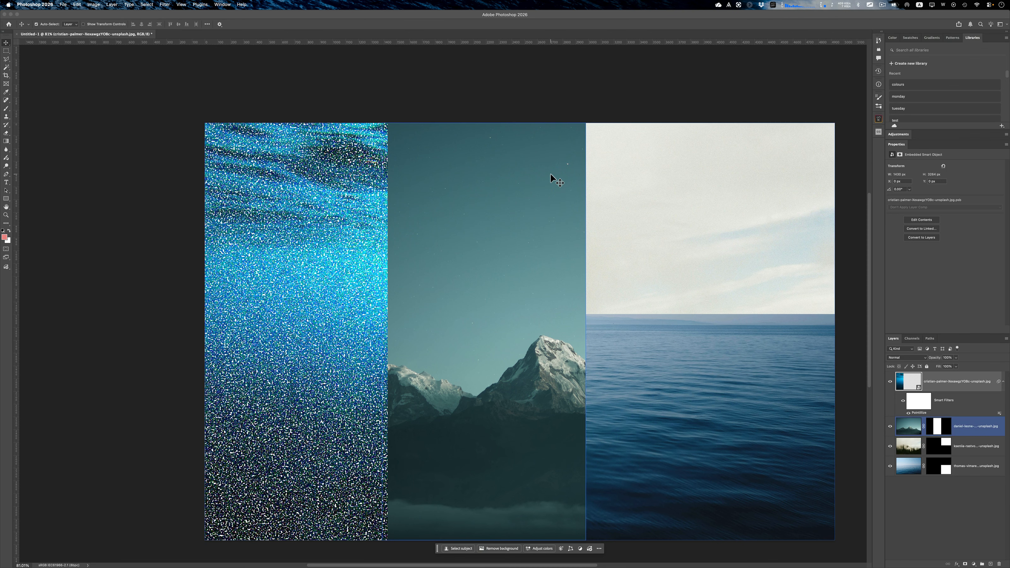
left_click(658, 351)
Inspect the original photo and mask inside the underwater smart object, and return to the montage.
left_click(928, 386)
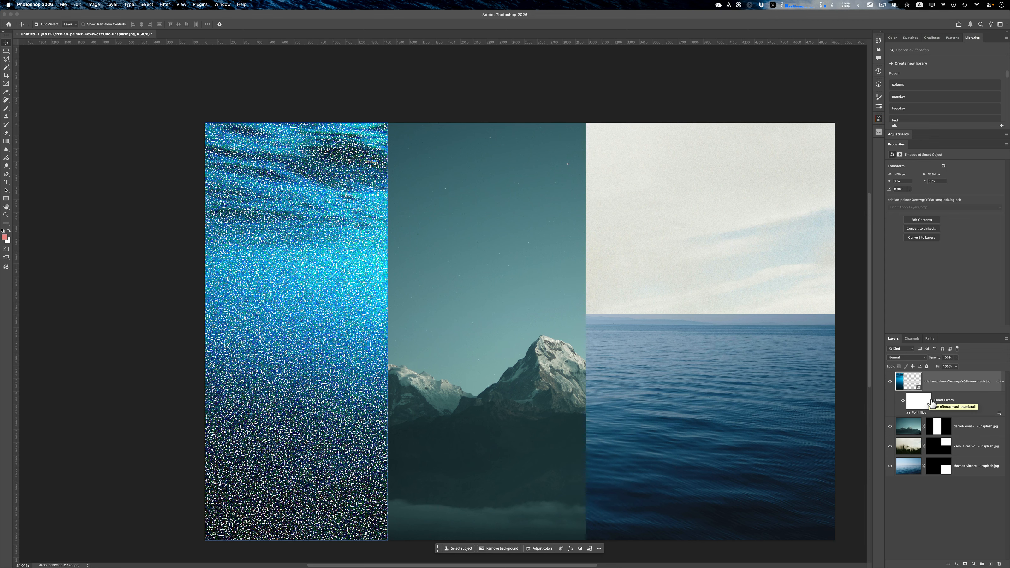
double_click(915, 384)
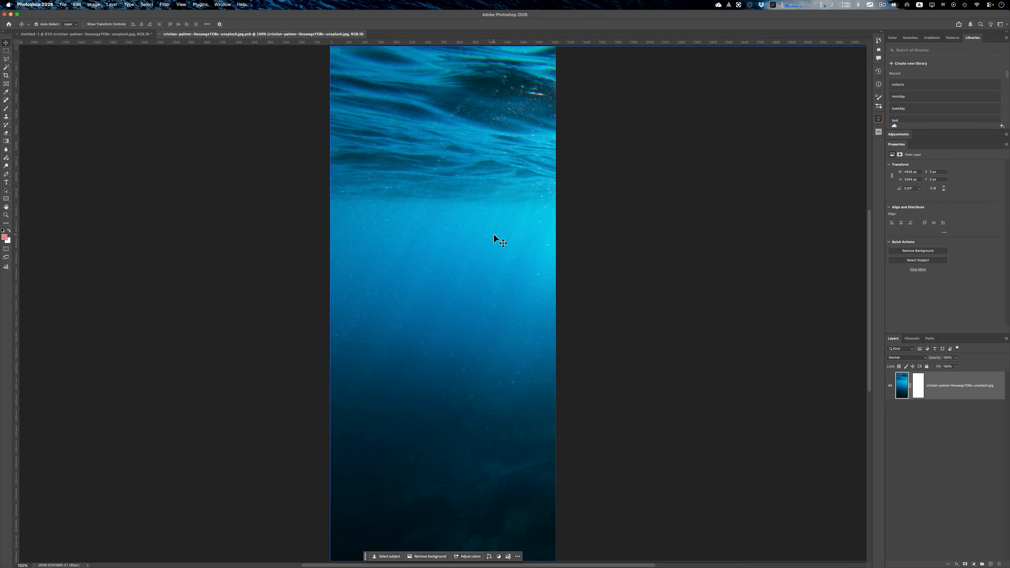
key("super+w")
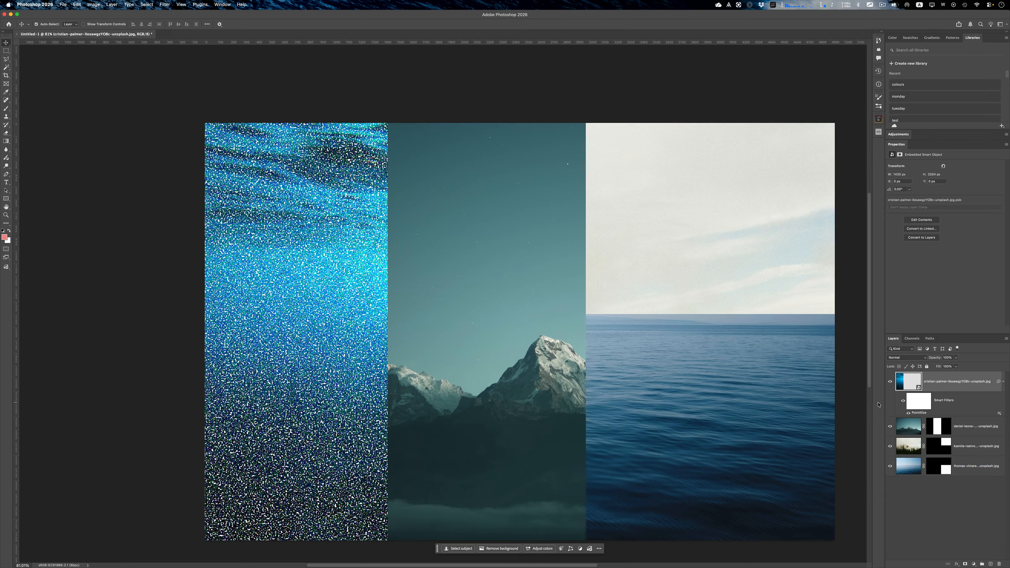
Convert the masked open sea layer to a smart object.
left_click(913, 429)
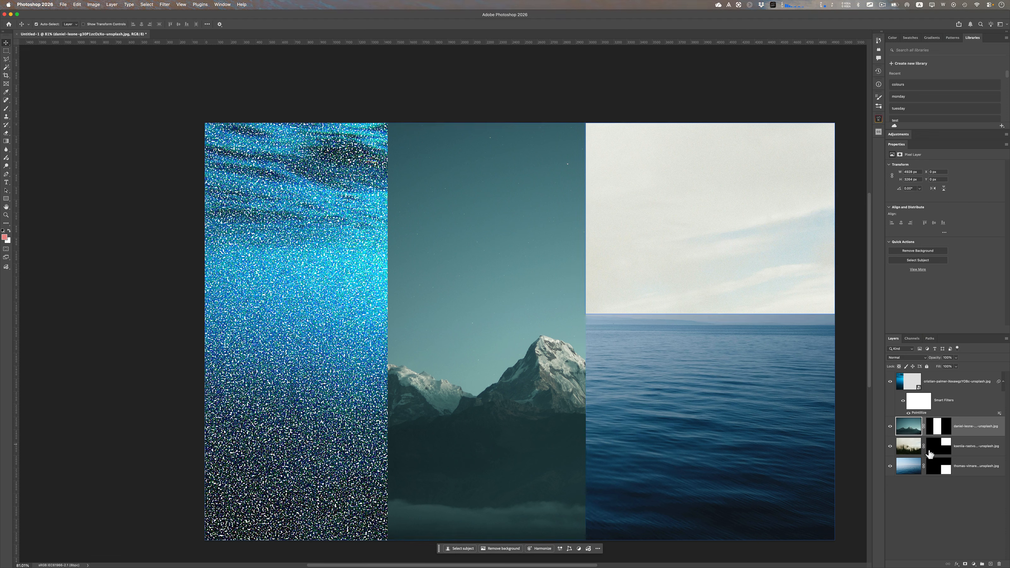
left_click(965, 466)
right_click(963, 466)
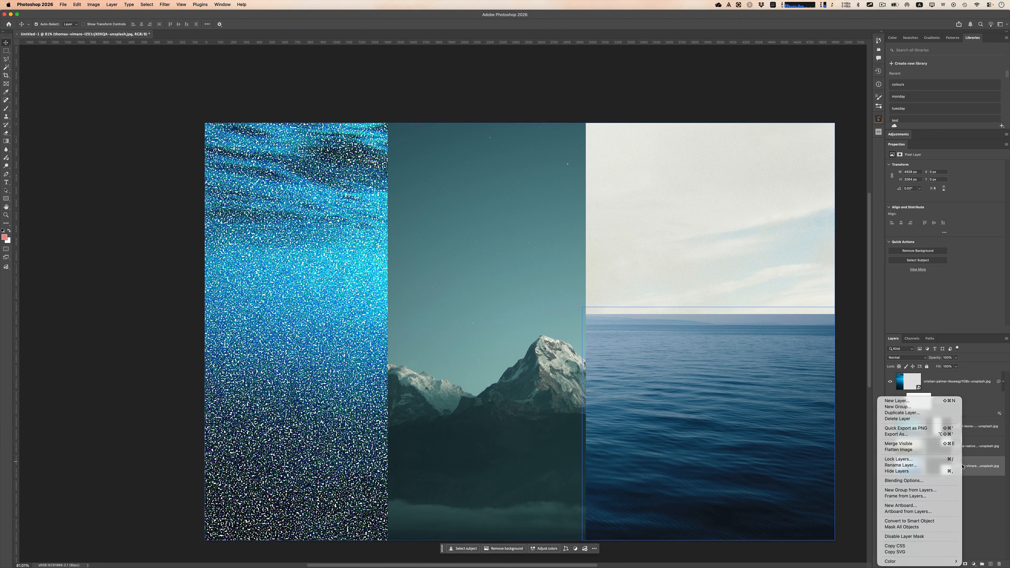
left_click(910, 521)
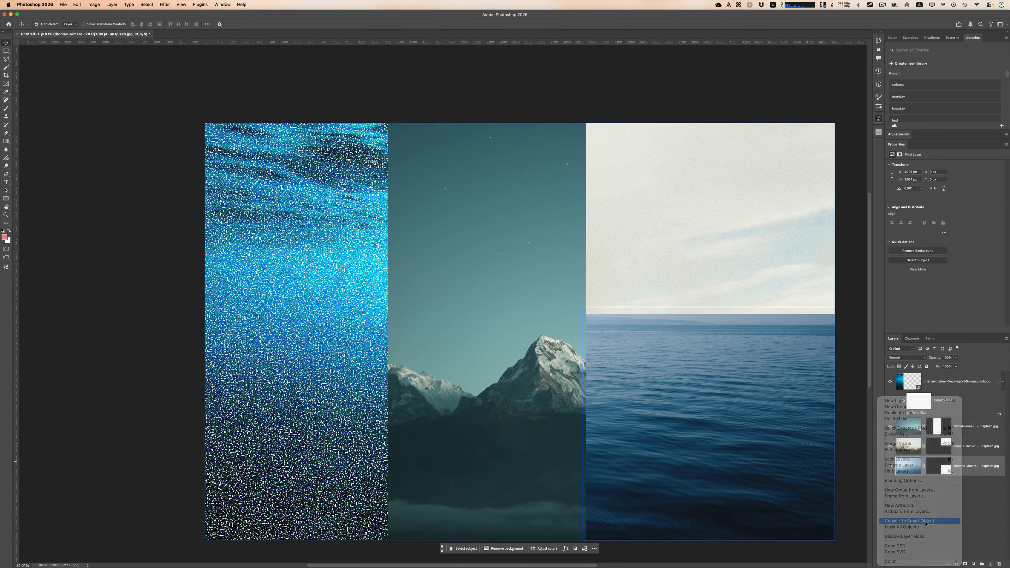
Apply the Oil Paint filter to the open sea smart object with a stylization of about 7 and an increased scale.
left_click(167, 3)
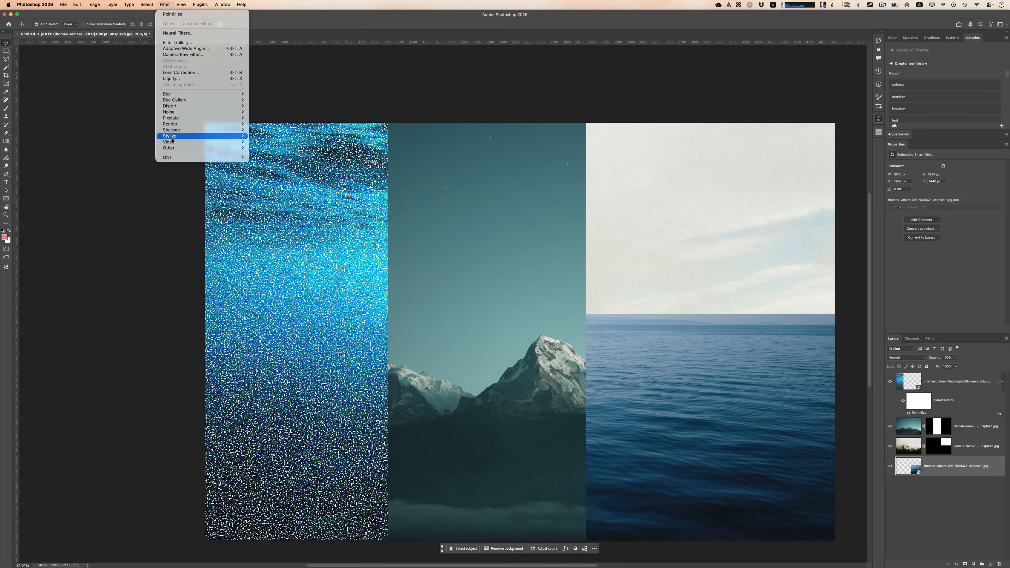
mouse_move(175, 138)
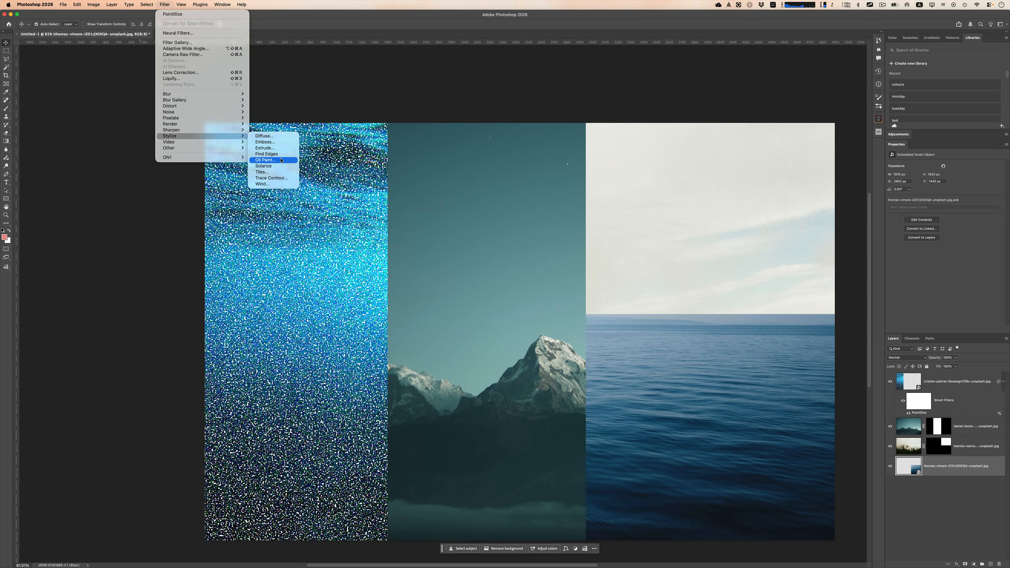
left_click(265, 159)
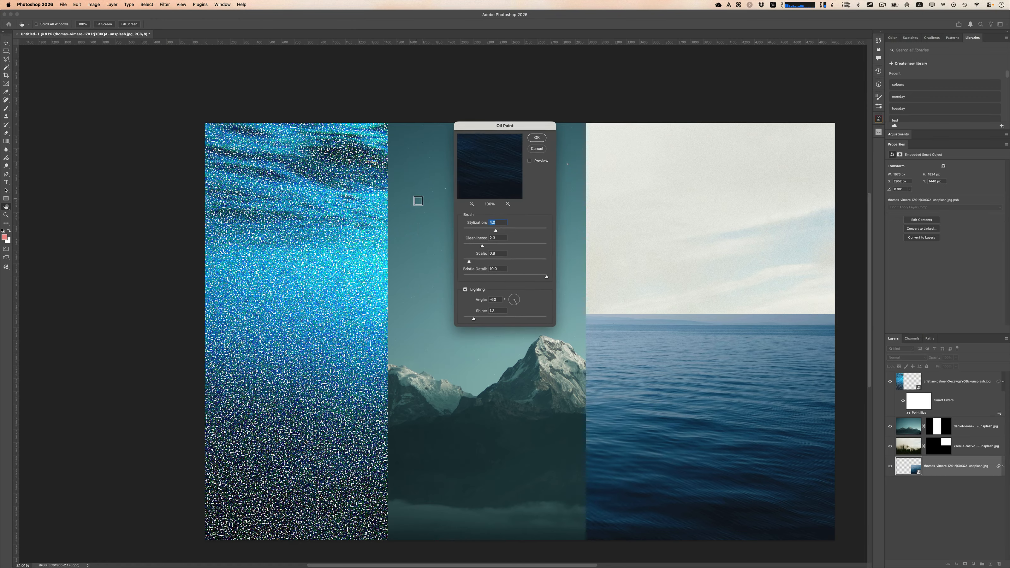
left_click_drag(501, 232, 507, 232)
left_click(646, 393)
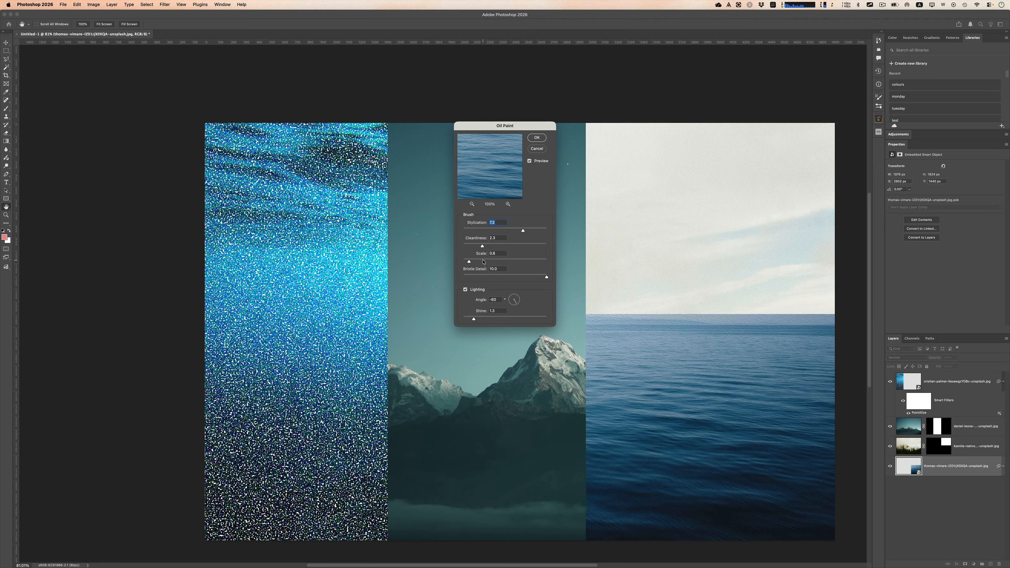
left_click(483, 262)
left_click(533, 138)
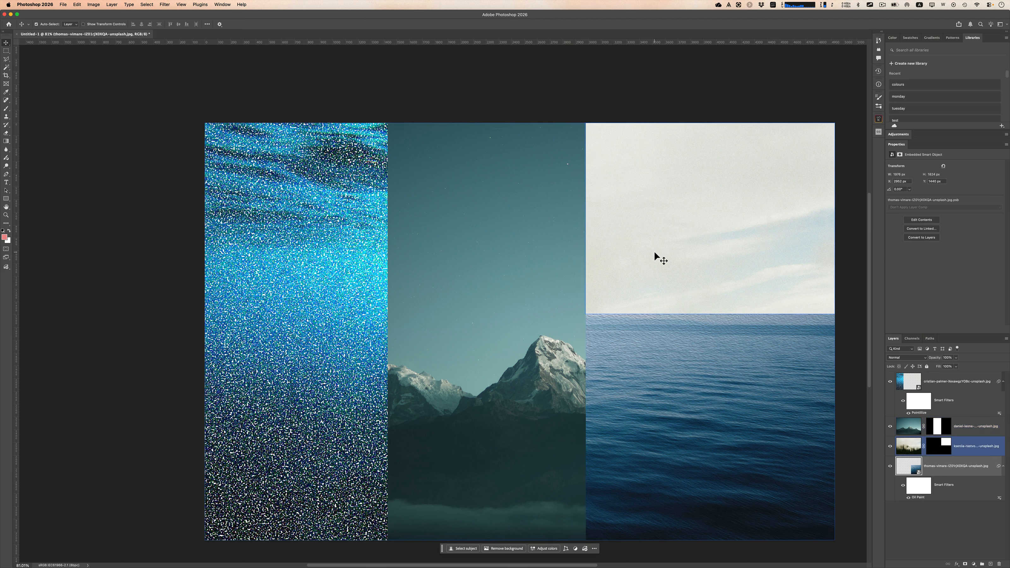
left_click(931, 400)
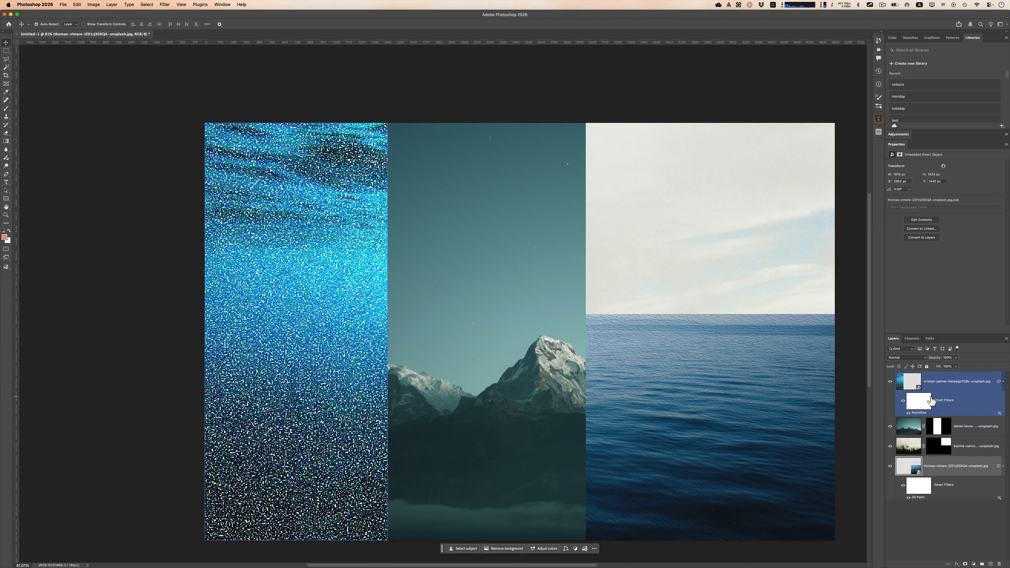
Add a Levels adjustment above the mountain layer with the black input at about 78 and the white input at about 171.
left_click(959, 431)
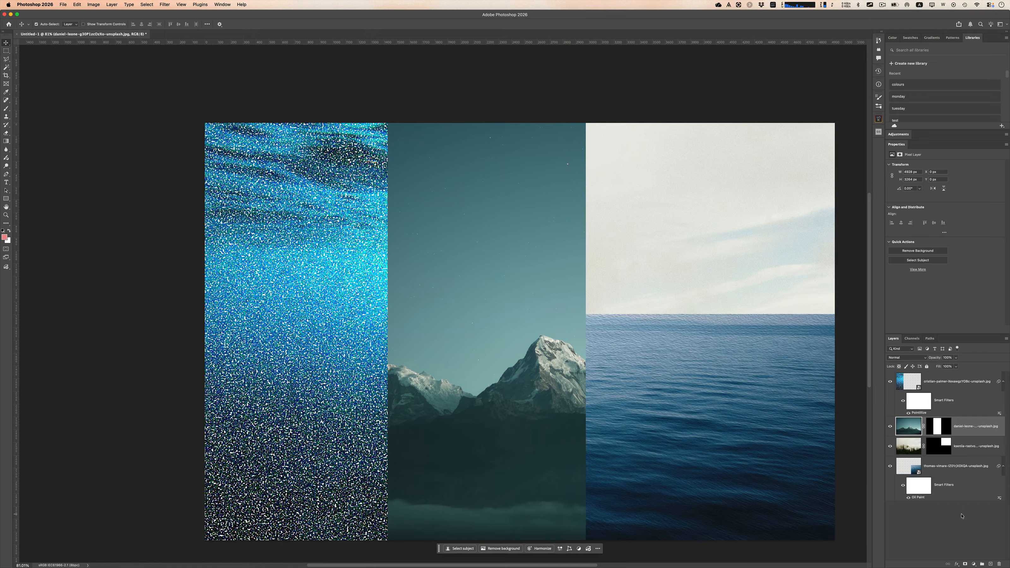
left_click(975, 564)
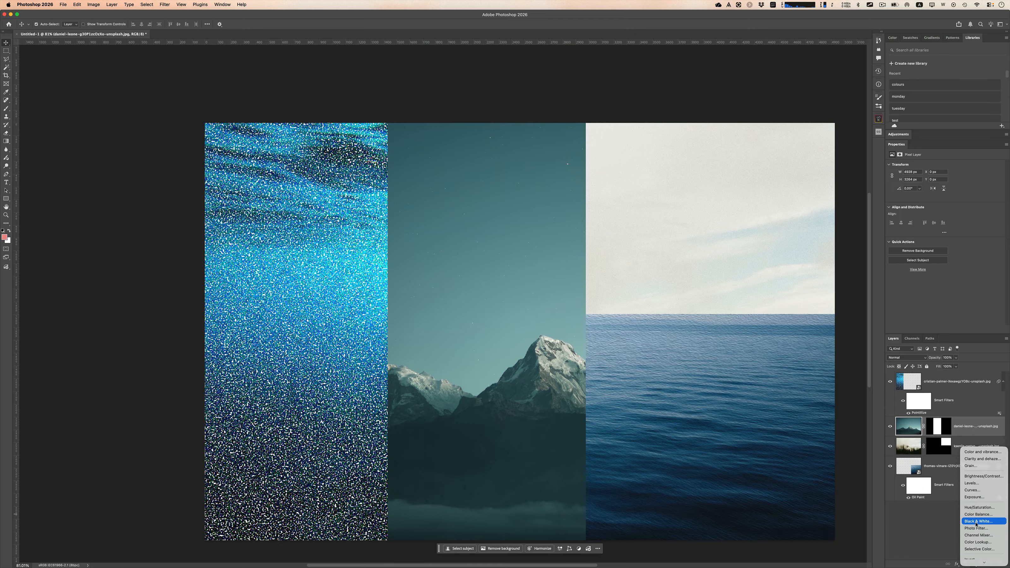
left_click(974, 483)
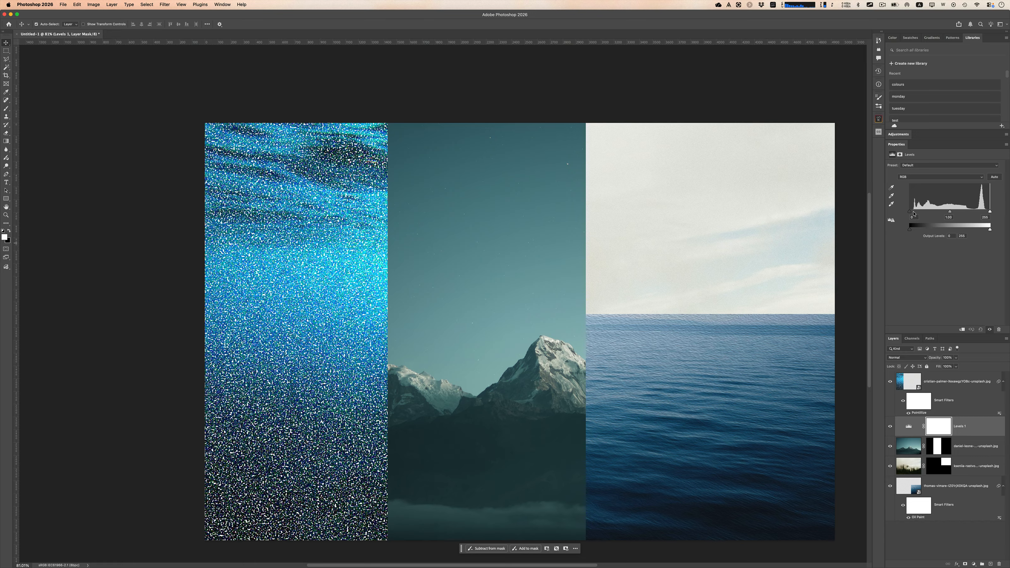
left_click_drag(911, 212, 953, 215)
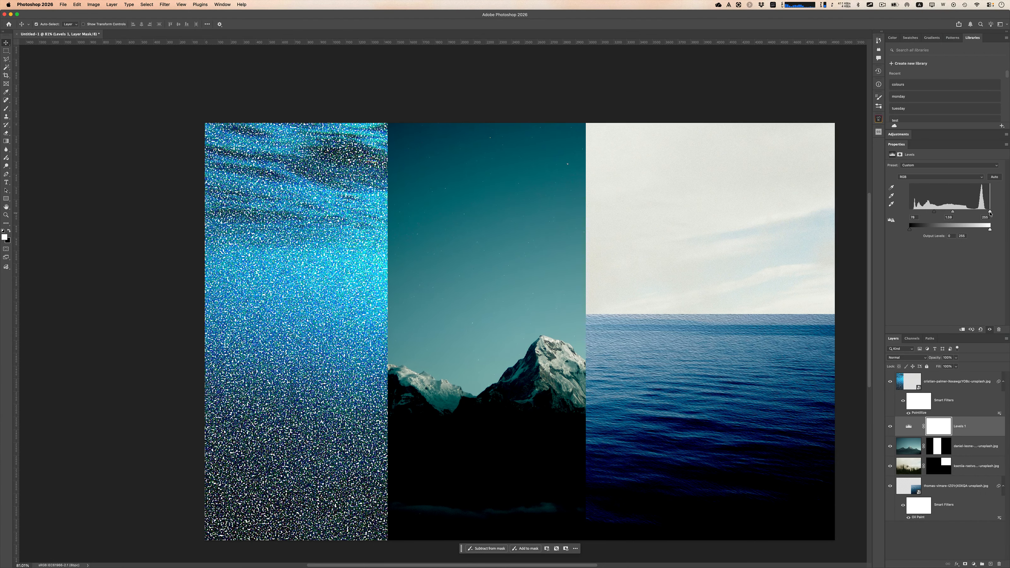
left_click_drag(989, 213, 966, 214)
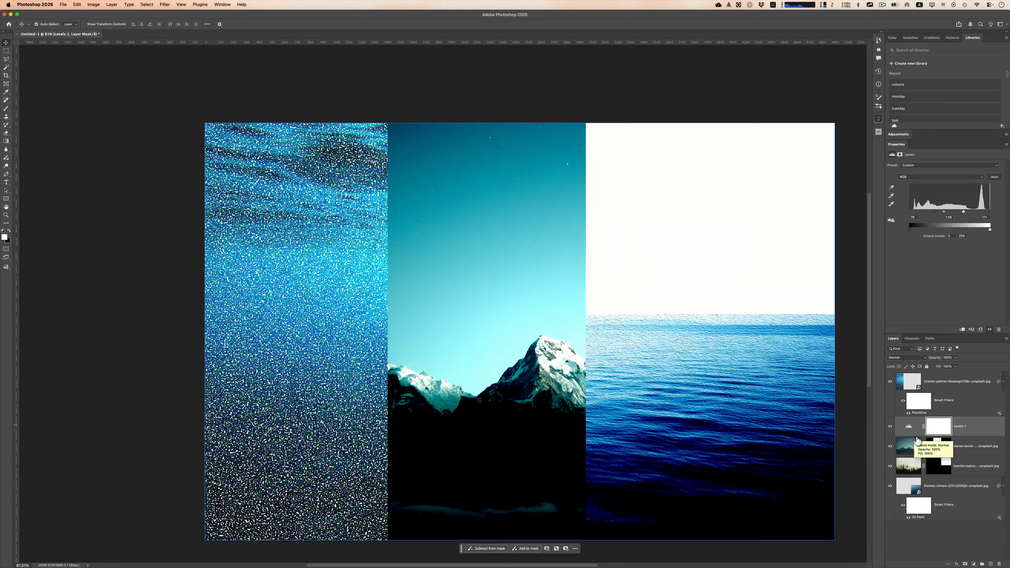
Clip the Levels adjustment to the mountain layer only and set its midtone input to about 0.76.
key("alt")
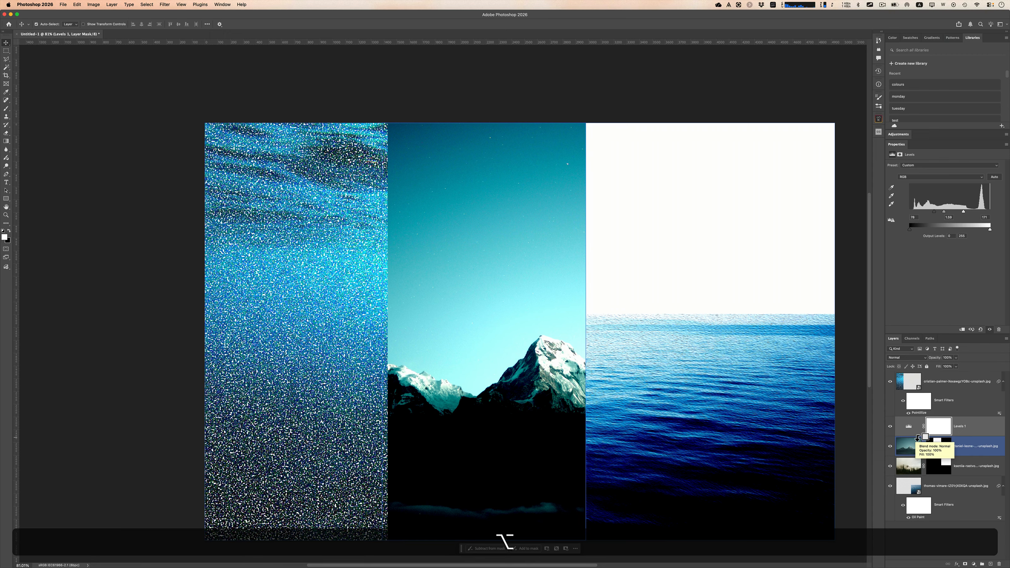
left_click(917, 437, "alt")
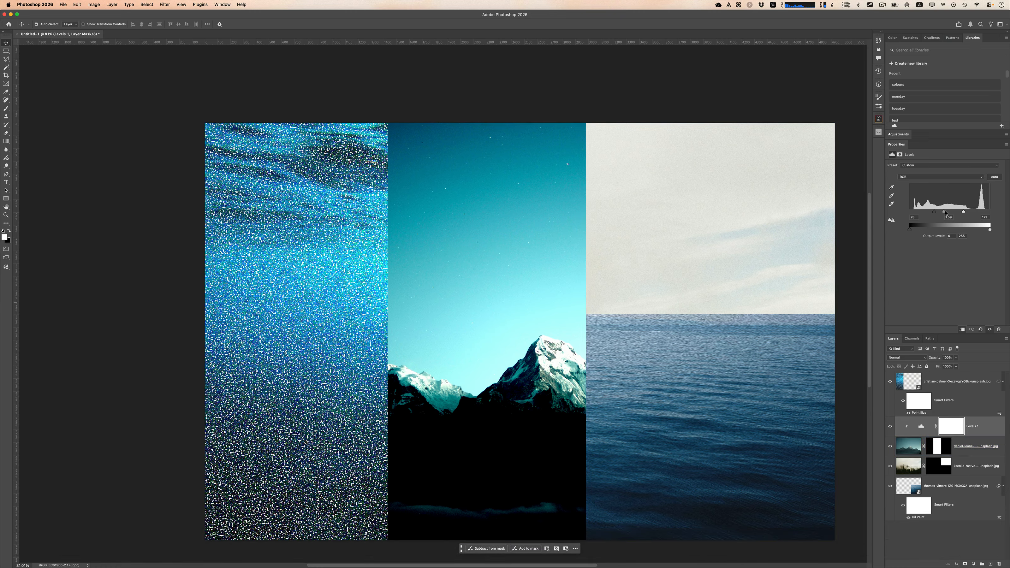
left_click_drag(945, 212, 952, 212)
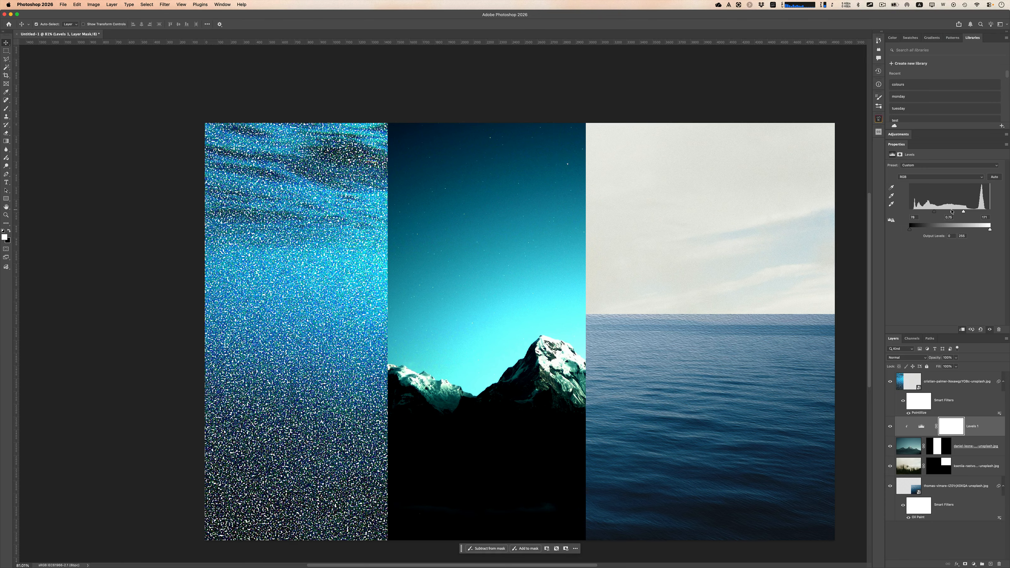
left_click(948, 440)
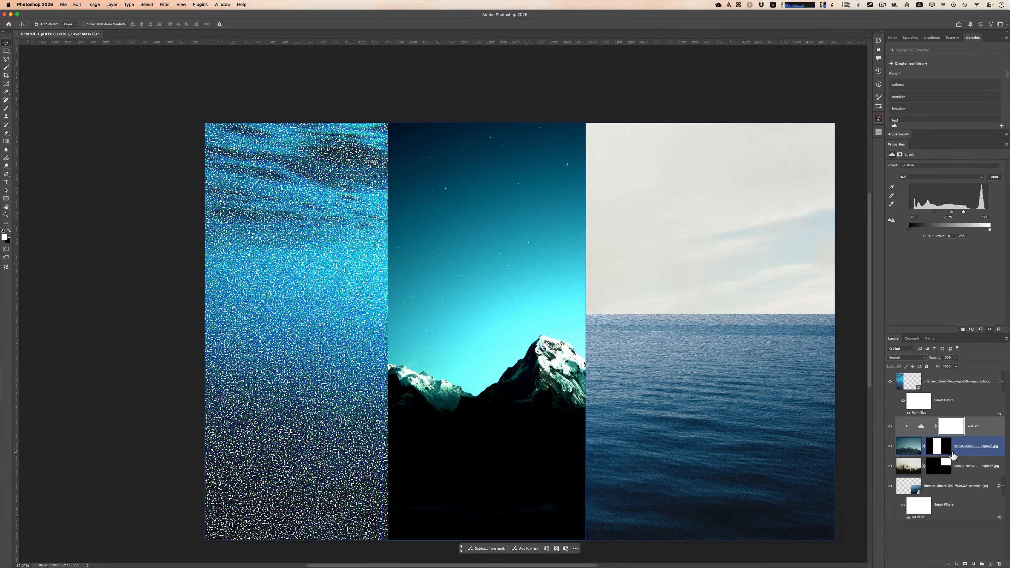